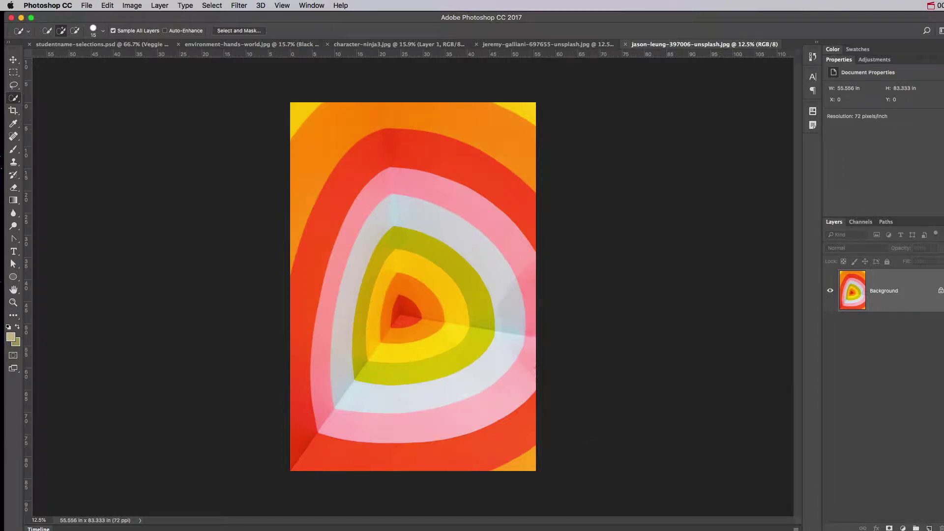
# - Enlarge the window, zoom in on the image, and switch to the Magic Wand Tool
pyautogui.moveTo(943, 530); pyautogui.dragTo(936, 526)
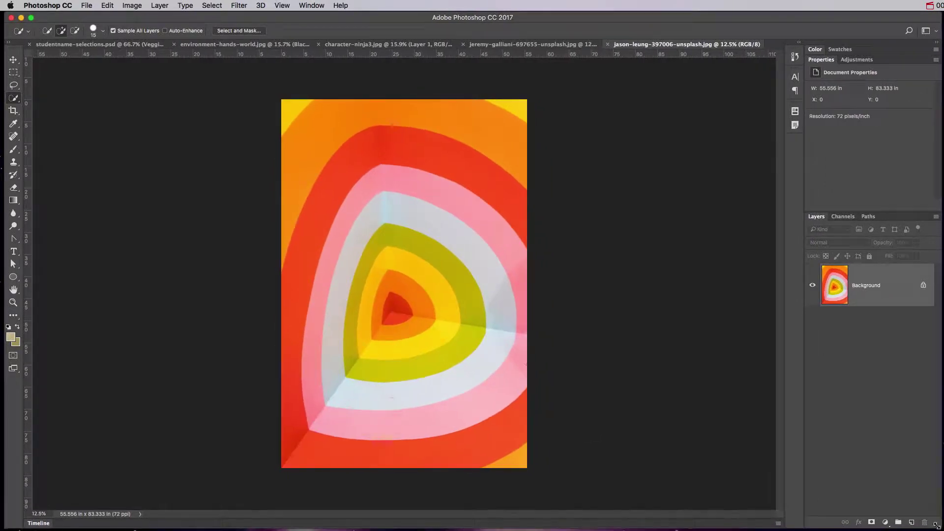
pyautogui.press('super+equal')
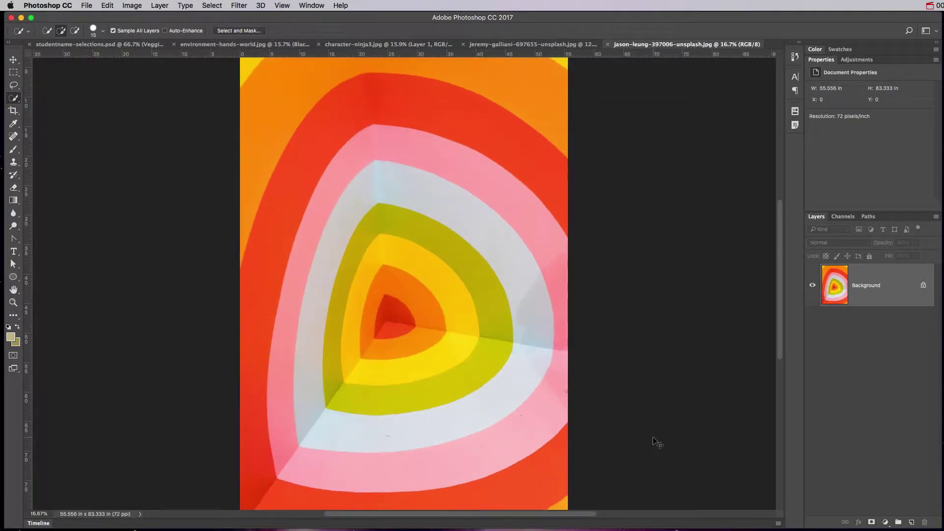
pyautogui.press('super+equal')
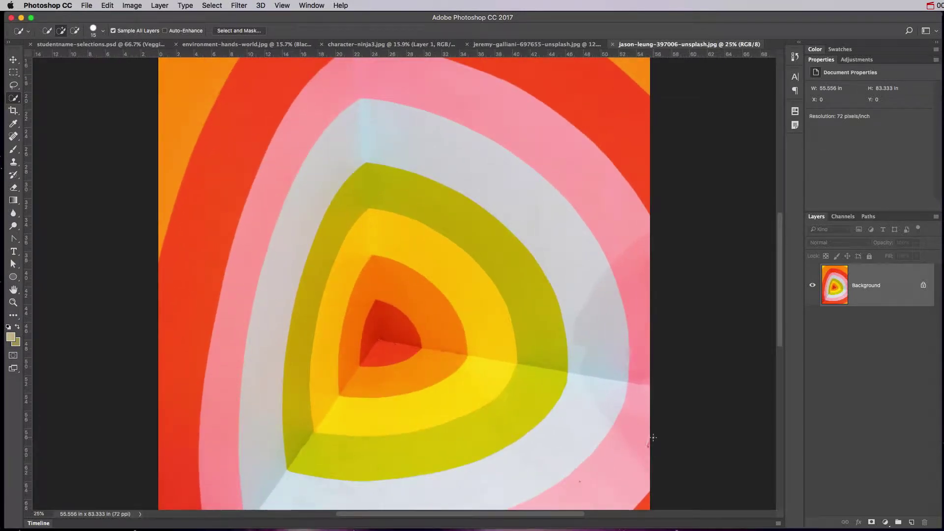
pyautogui.scroll(5, 653, 437)
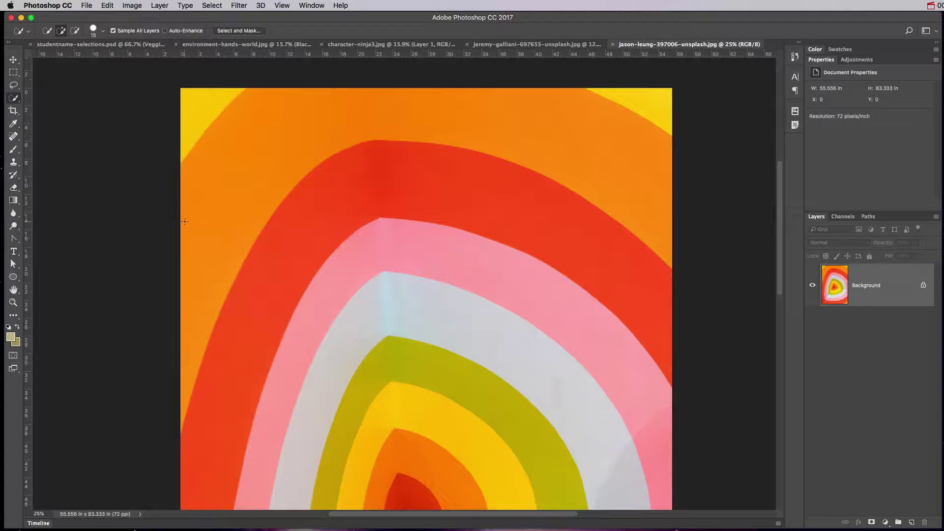
pyautogui.click(16, 102)
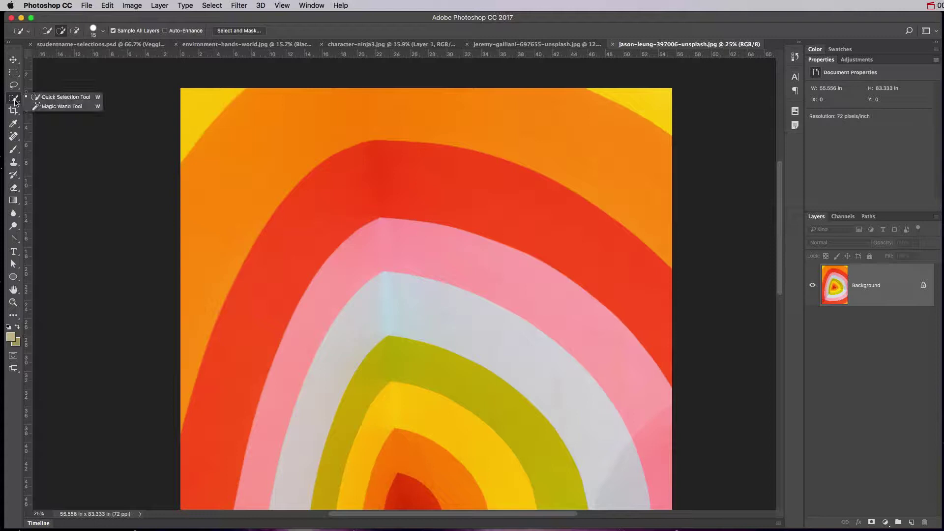
pyautogui.click(40, 107)
pyautogui.scroll(-5, 427, 281)
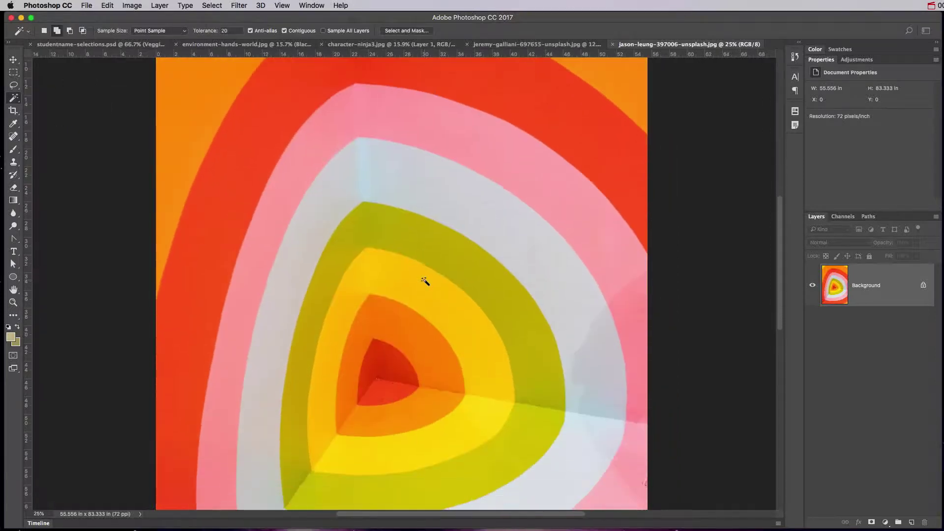
pyautogui.scroll(3, 425, 279)
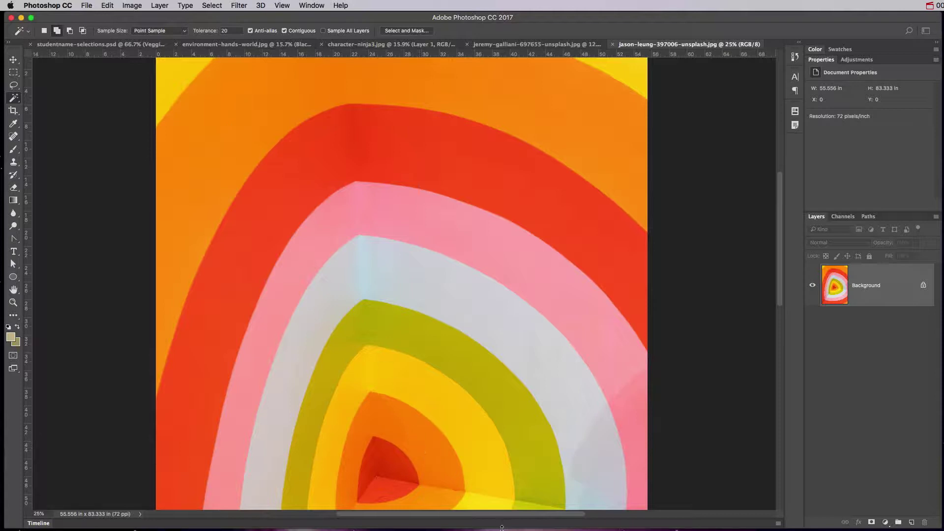
# - Select the outer orange band, then add the inner orange ring and its missed lower edge
pyautogui.click(504, 99)
pyautogui.scroll(3, 484, 135)
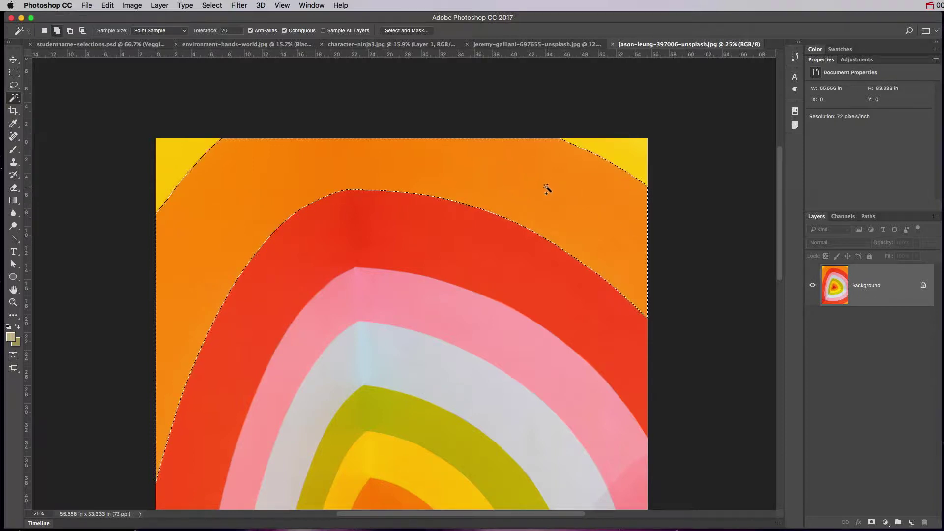
pyautogui.scroll(-5, 488, 280)
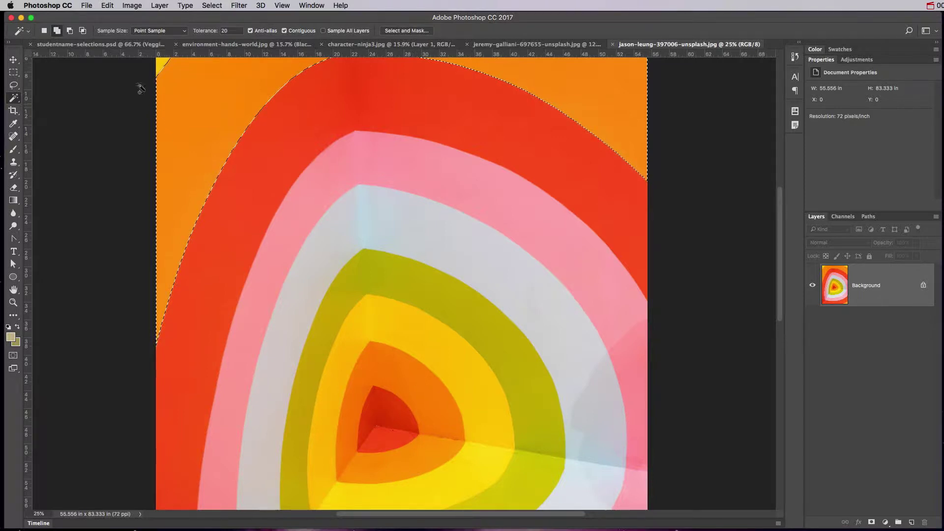
pyautogui.click(399, 375)
pyautogui.click(422, 468)
pyautogui.scroll(5, 457, 443)
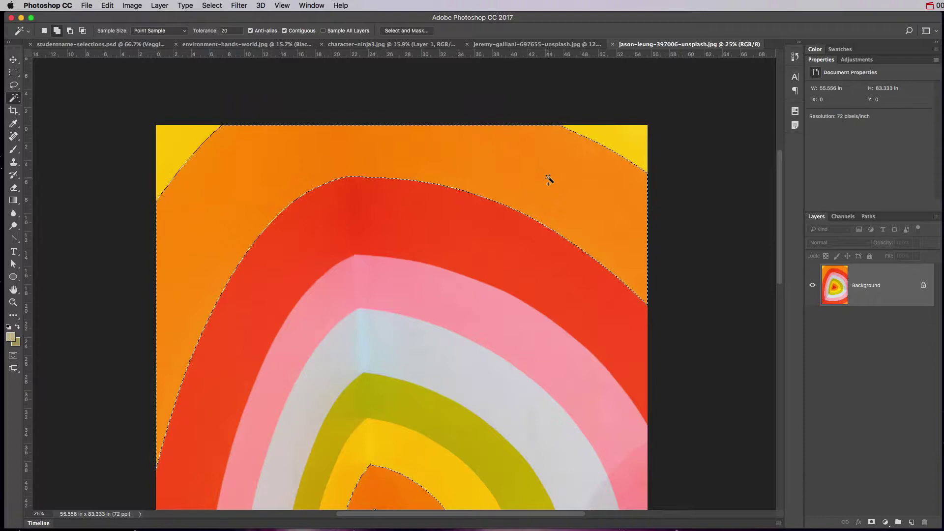
pyautogui.scroll(-8, 563, 198)
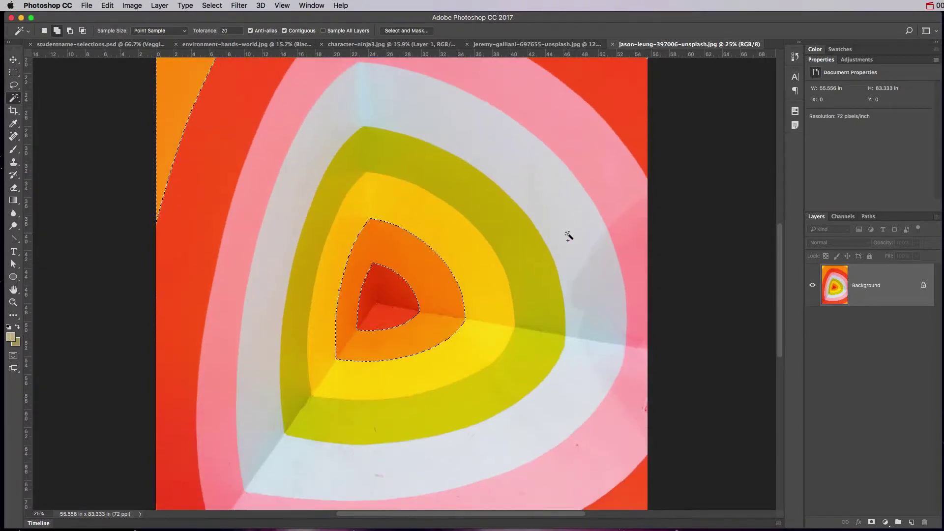
pyautogui.scroll(-10, 568, 237)
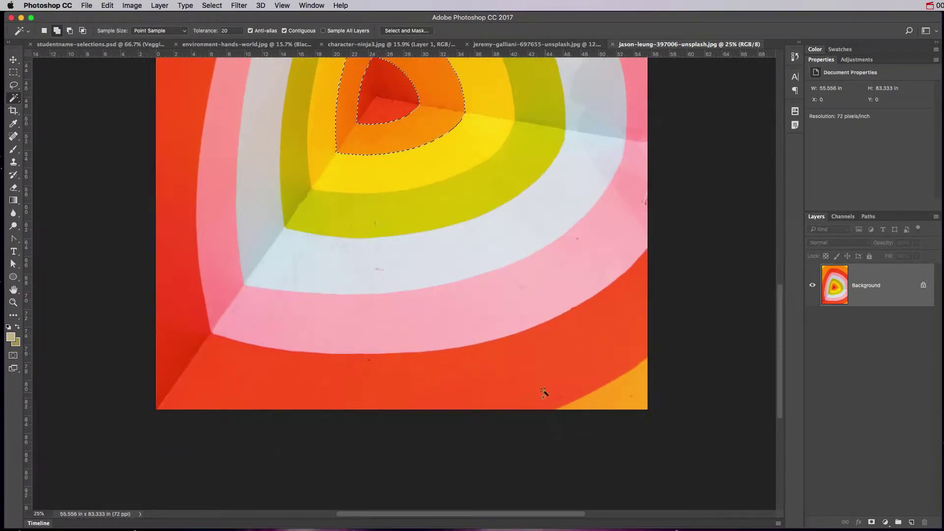
pyautogui.scroll(17, 530, 353)
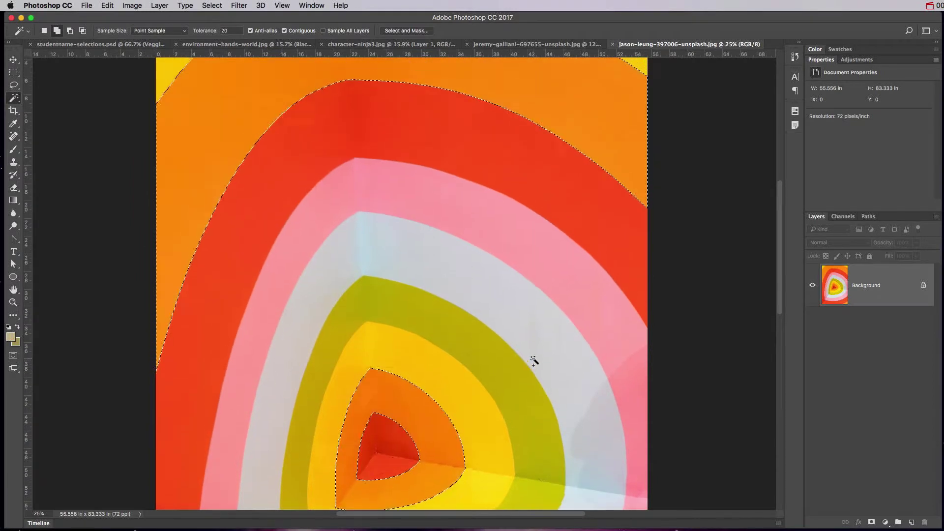
pyautogui.scroll(-4, 536, 362)
pyautogui.scroll(5, 537, 362)
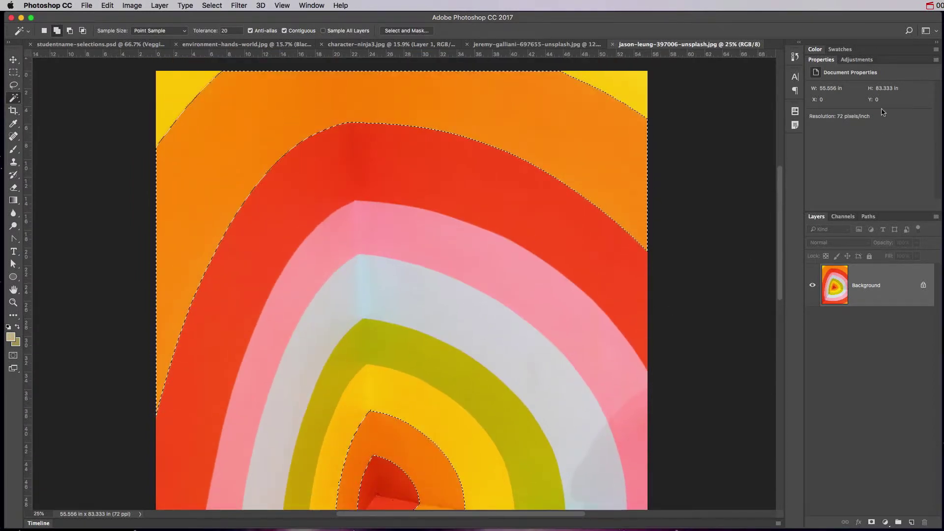
# - Try a Hue/Saturation hue shift, delete that adjustment layer, and fit the image to the window
pyautogui.click(857, 60)
pyautogui.click(827, 94)
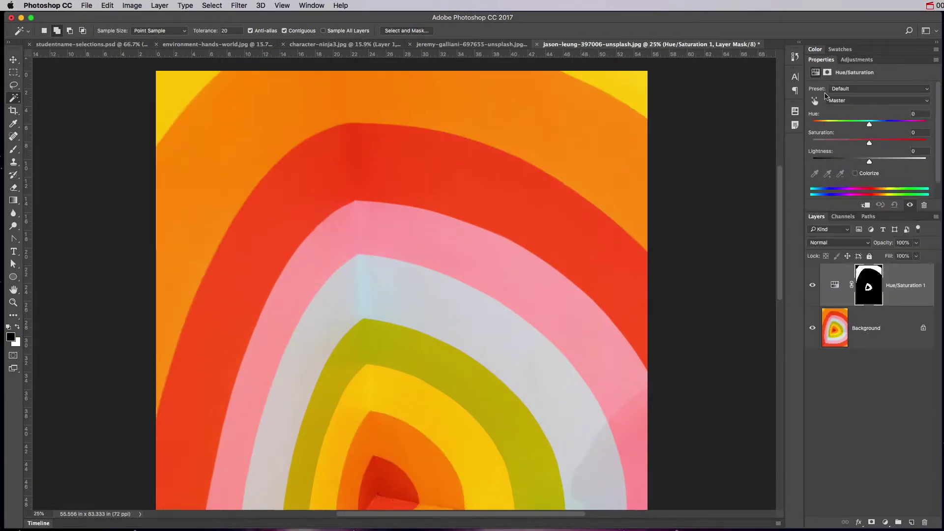
pyautogui.moveTo(869, 129); pyautogui.dragTo(846, 137)
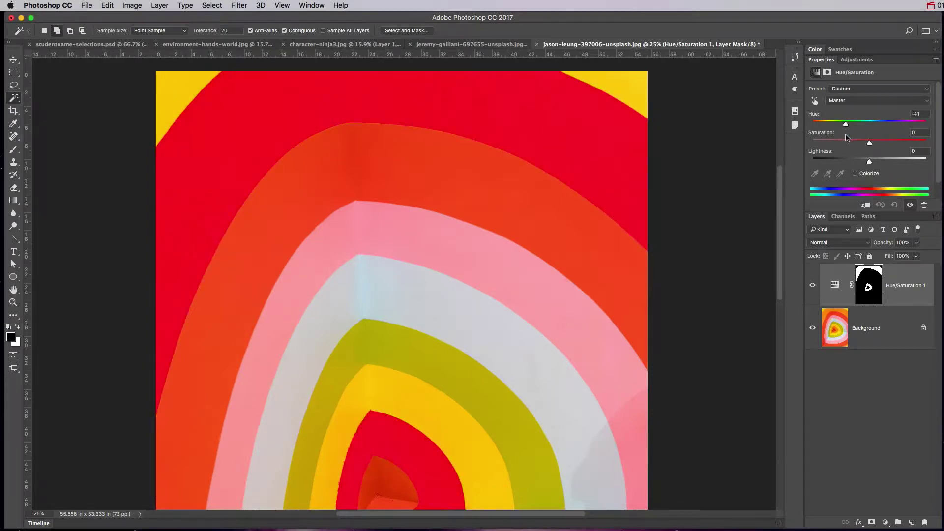
pyautogui.moveTo(905, 300); pyautogui.dragTo(924, 522)
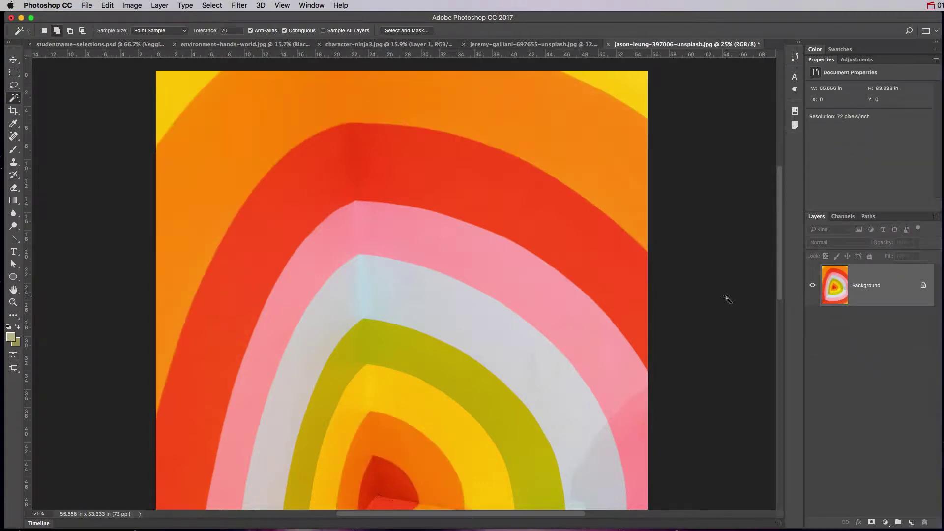
pyautogui.press('super+0')
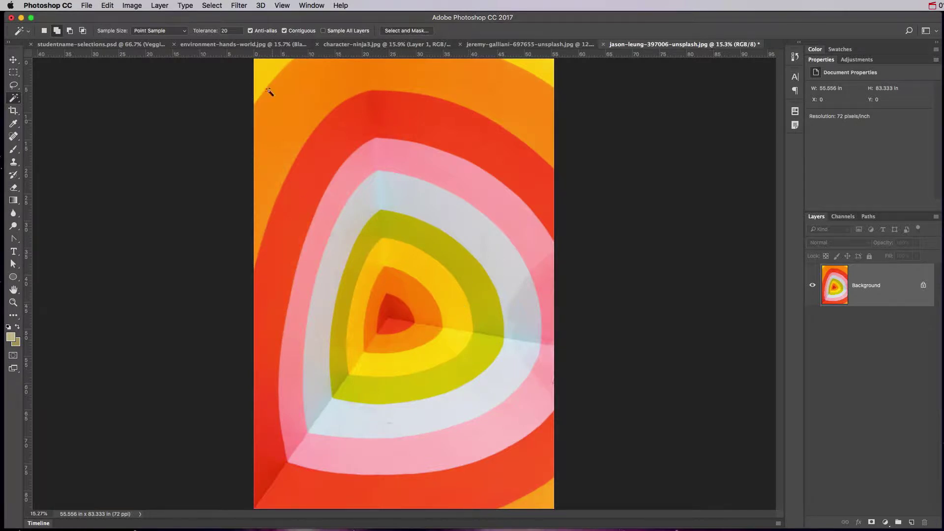
# - In Color Range, sample the top orange at fuzziness 70, adding the inner triangle and more orange shades
pyautogui.click(211, 6)
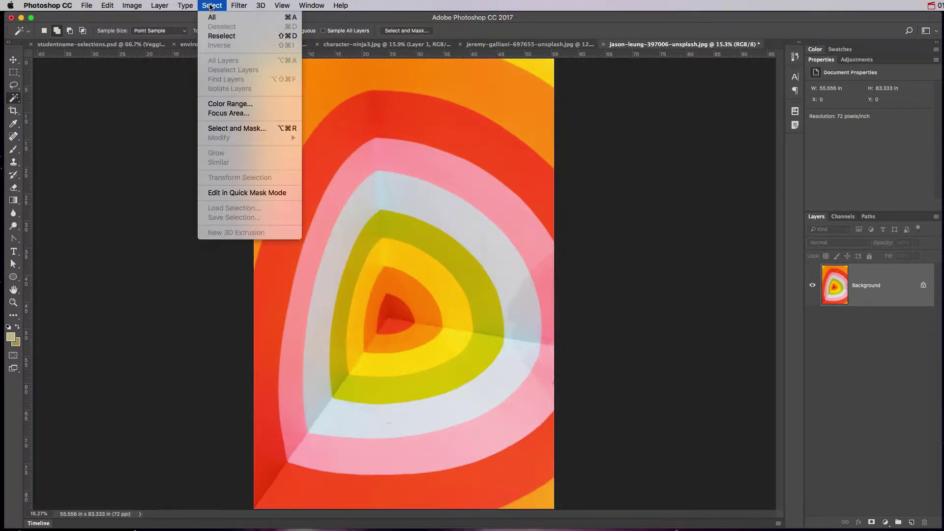
pyautogui.click(244, 107)
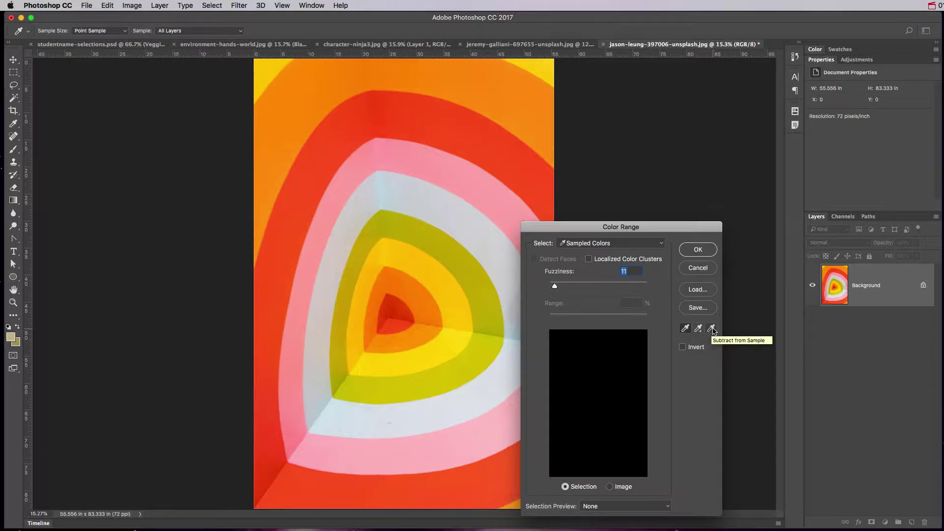
pyautogui.click(513, 98)
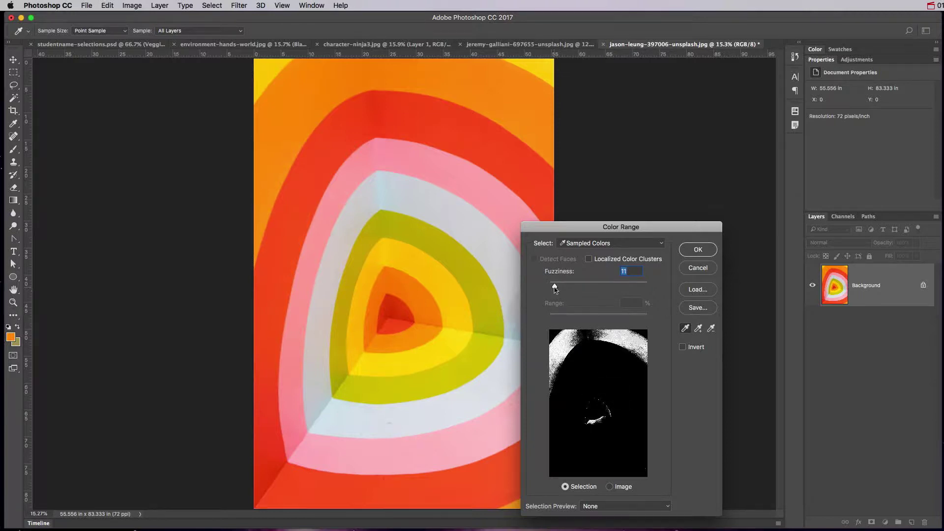
pyautogui.moveTo(555, 289); pyautogui.dragTo(664, 279)
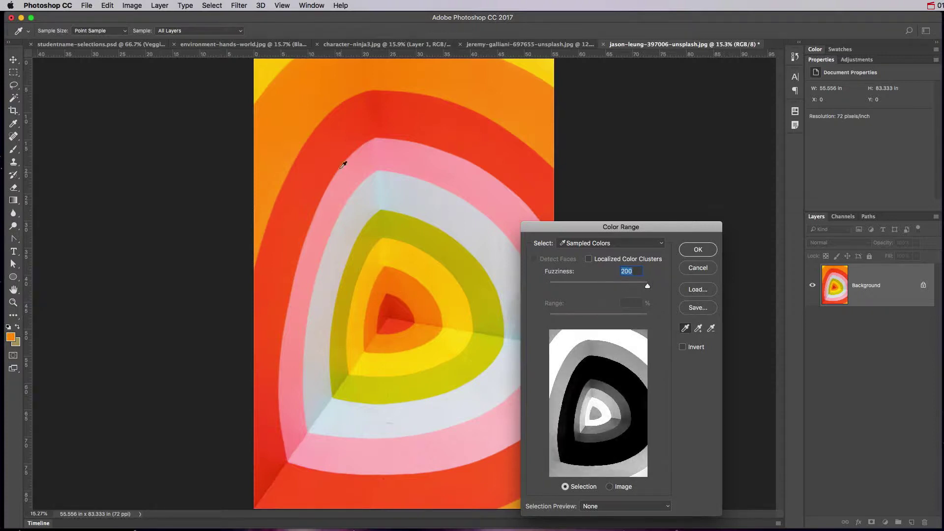
pyautogui.moveTo(647, 287); pyautogui.dragTo(585, 299)
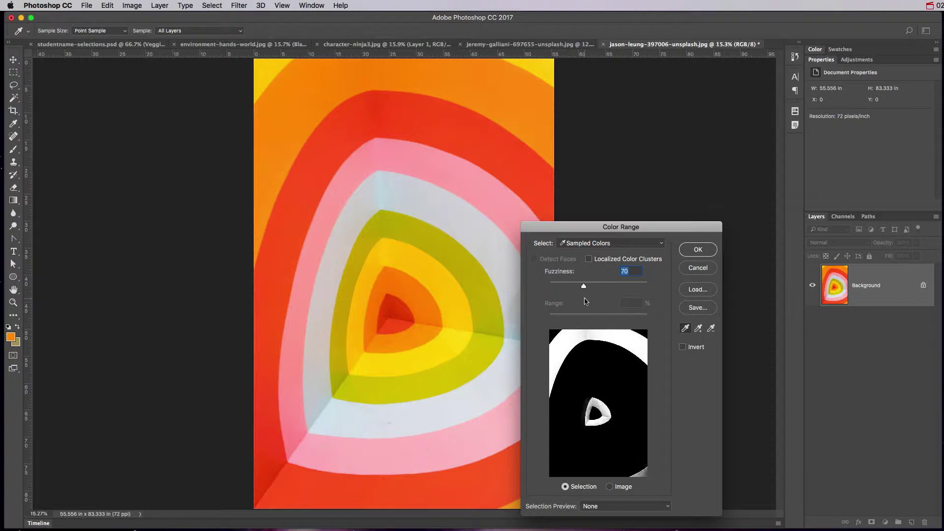
pyautogui.click(698, 328)
pyautogui.click(371, 74)
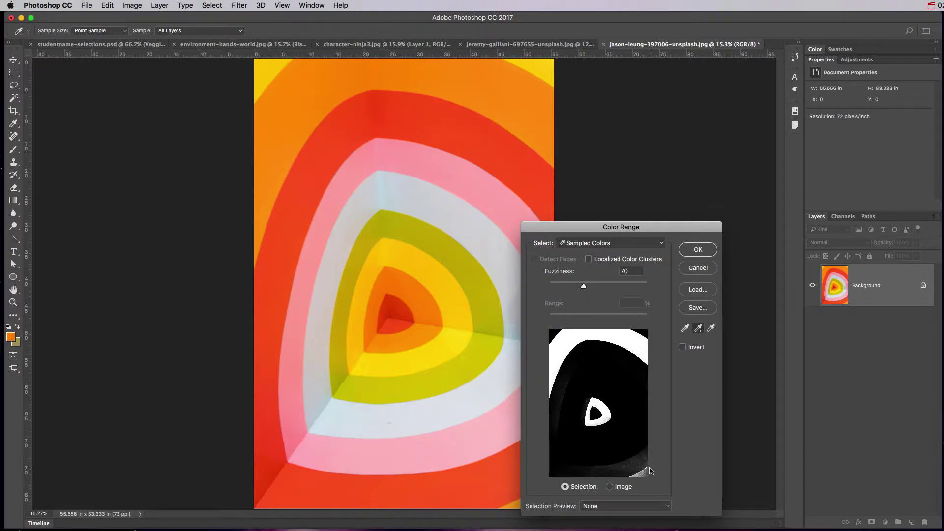
pyautogui.click(518, 506)
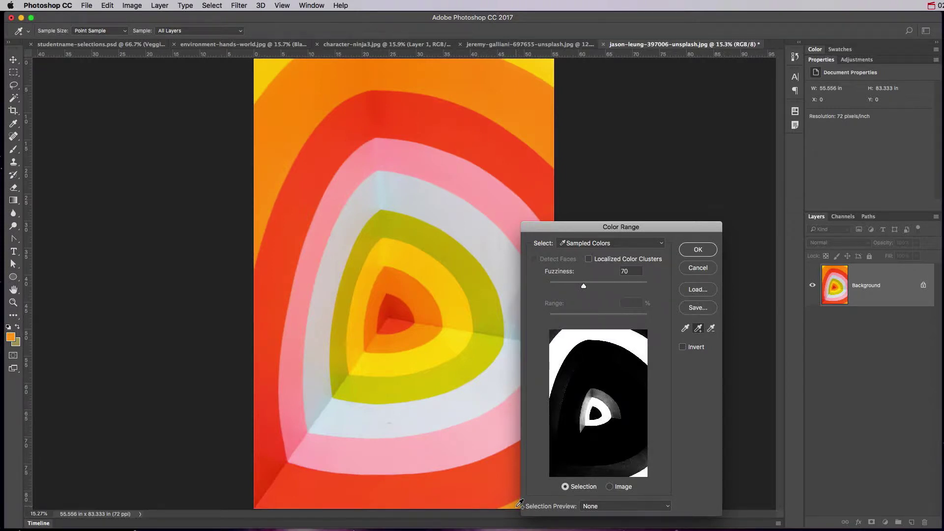
# - Lower the fuzziness, add the red centre, orange band and edge orange as samples, then accept
pyautogui.moveTo(603, 228); pyautogui.dragTo(705, 170)
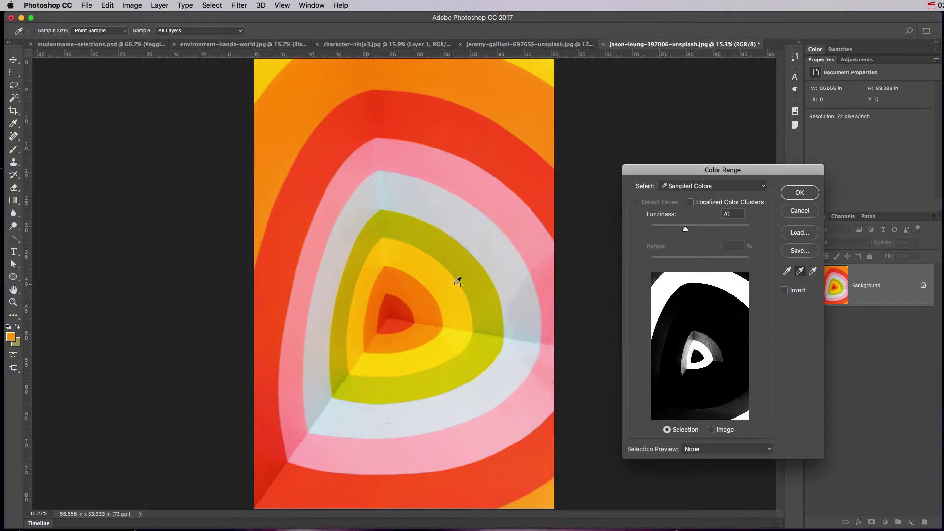
pyautogui.moveTo(689, 233); pyautogui.dragTo(661, 239)
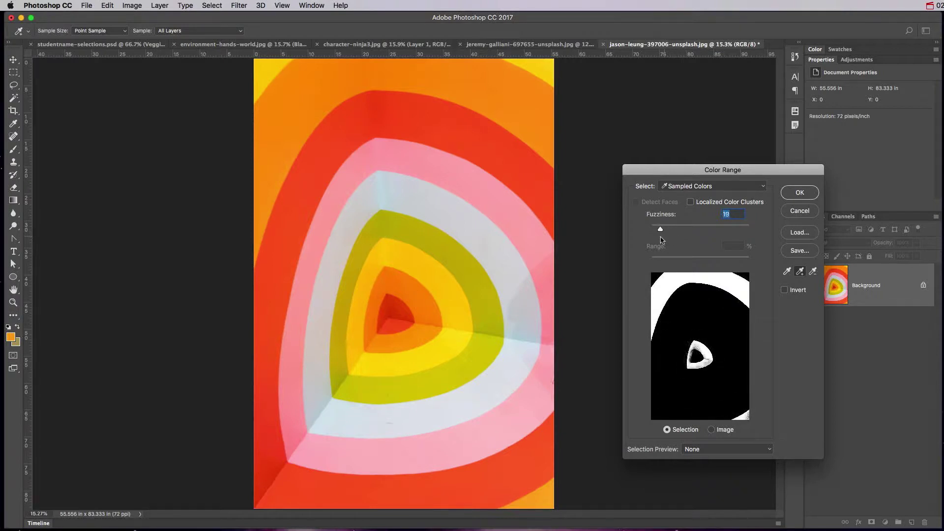
pyautogui.click(379, 309)
pyautogui.click(422, 340)
pyautogui.click(556, 493)
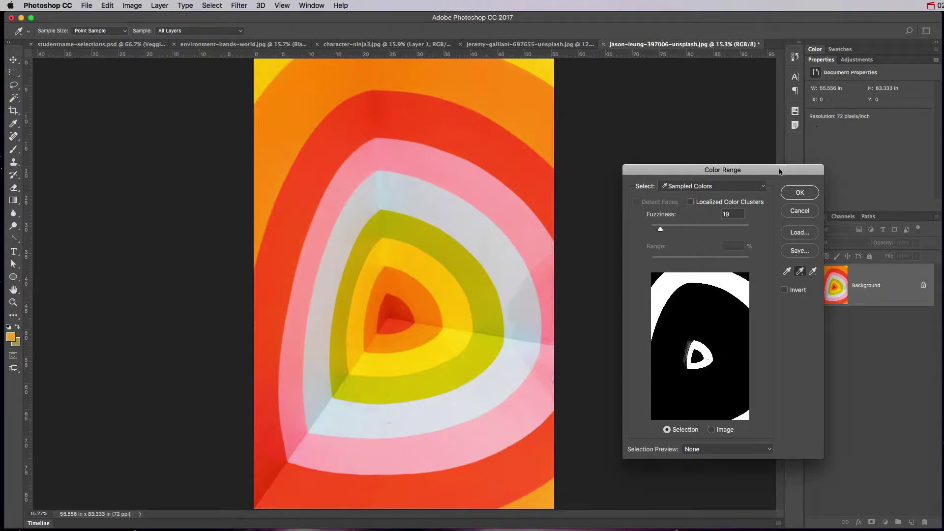
pyautogui.moveTo(780, 171); pyautogui.dragTo(690, 119)
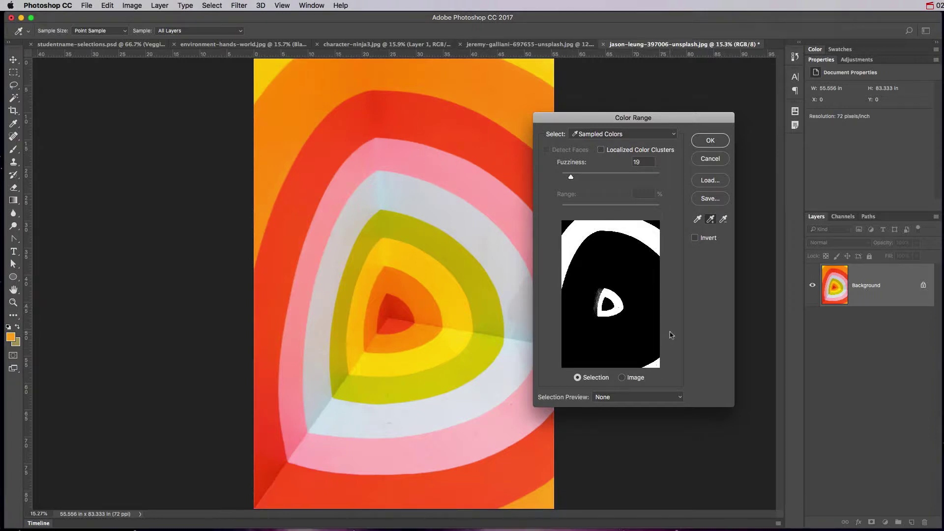
pyautogui.press('Return')
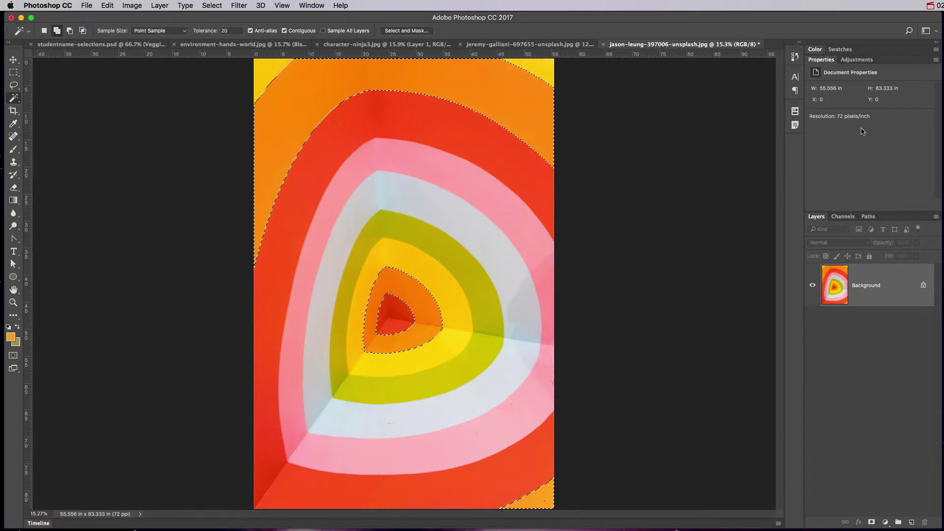
# - Colorize the selected orange bands blue-violet with a Hue/Saturation layer at hue 236, saturation 25
pyautogui.click(857, 60)
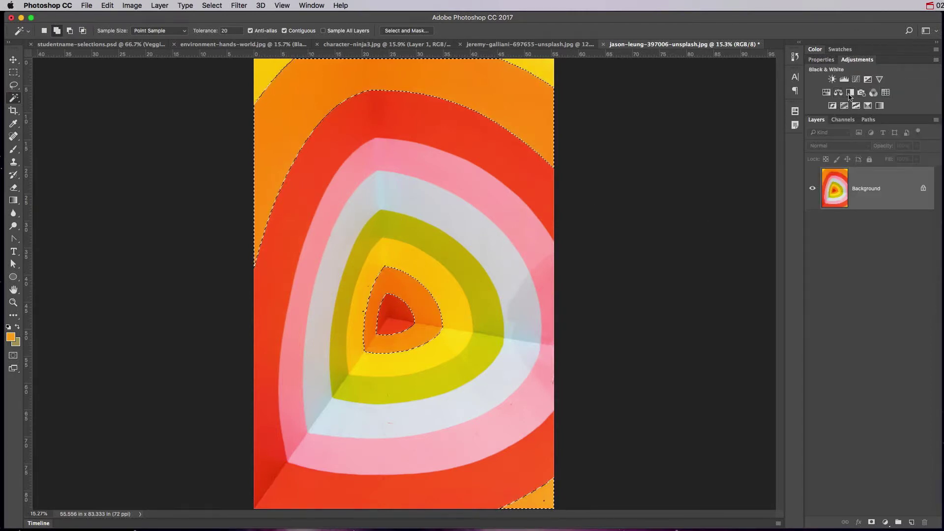
pyautogui.click(826, 92)
pyautogui.click(869, 173)
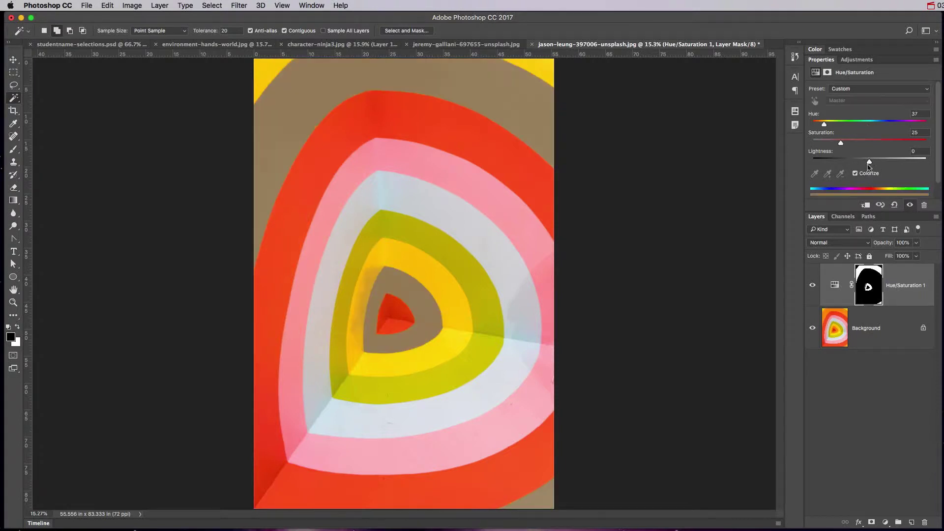
pyautogui.moveTo(825, 126); pyautogui.dragTo(886, 125)
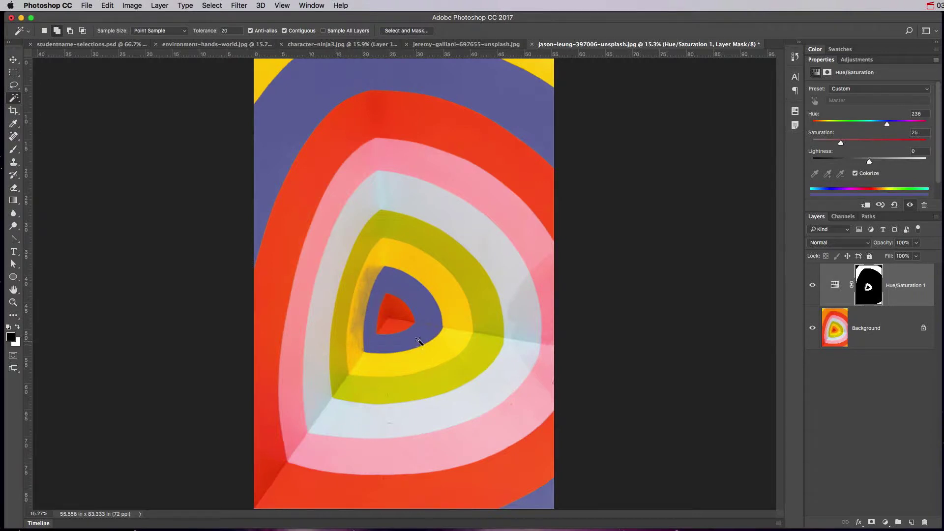
pyautogui.click(465, 45)
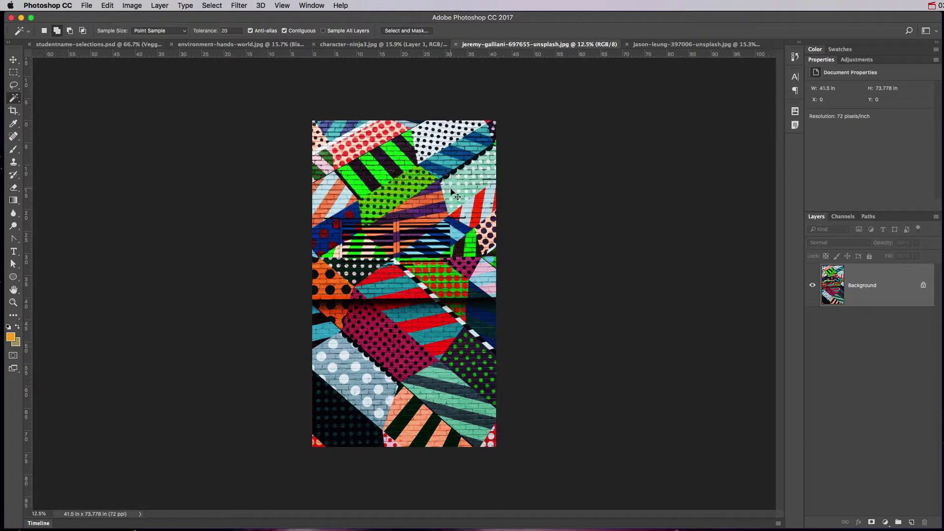
# - Zoom into the wall mural and Color Range-sample its bright green, widening the fuzziness toward 200
pyautogui.press('super+equal')
pyautogui.scroll(4, 427, 183)
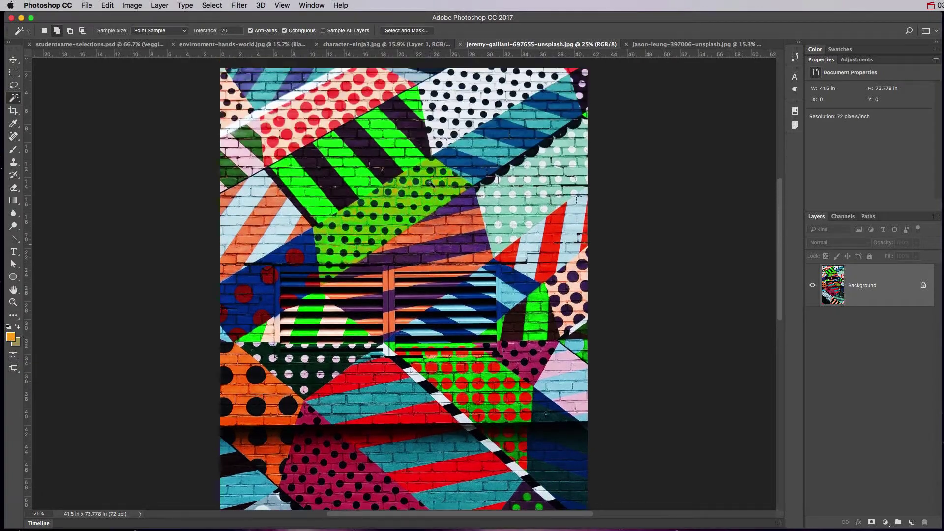
pyautogui.scroll(3, 429, 182)
pyautogui.hscroll(-1, 428, 182)
pyautogui.scroll(-1, 405, 179)
pyautogui.click(212, 5)
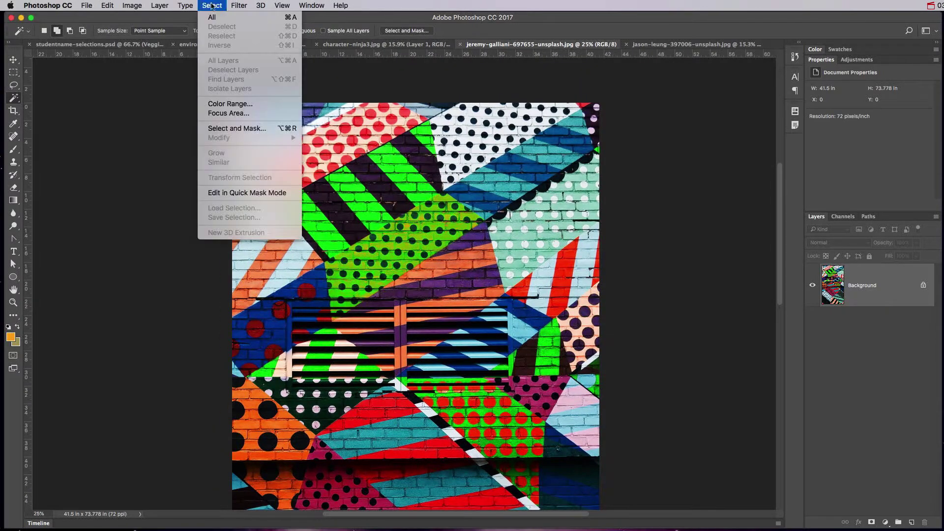
pyautogui.click(229, 104)
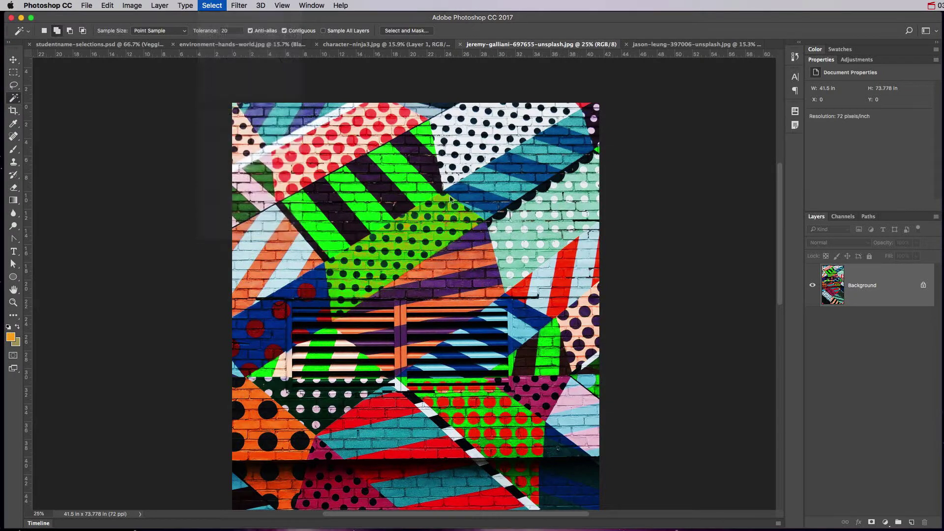
pyautogui.click(366, 194)
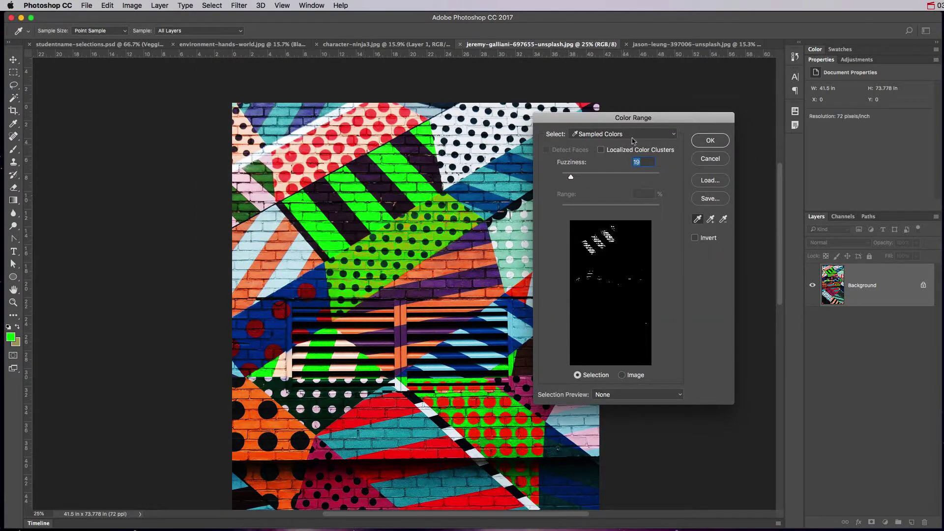
pyautogui.moveTo(645, 120); pyautogui.dragTo(736, 117)
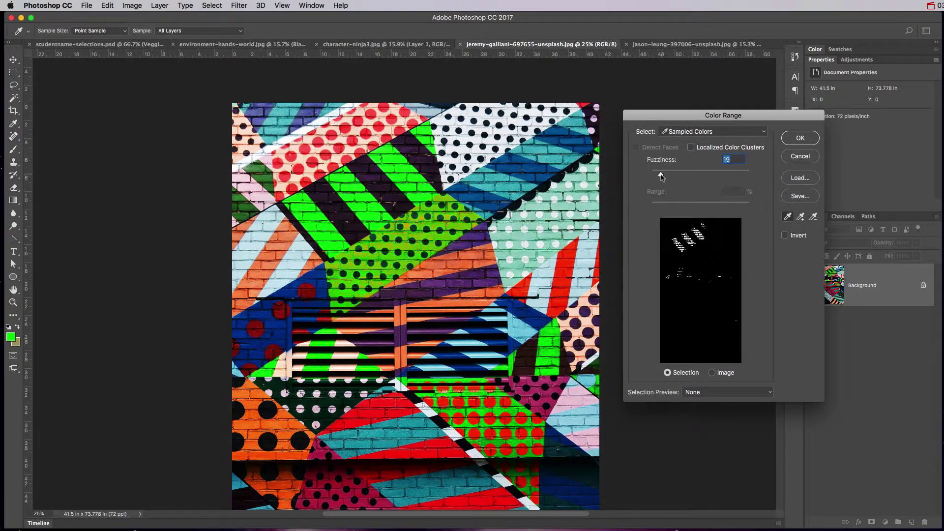
pyautogui.moveTo(661, 176); pyautogui.dragTo(733, 176)
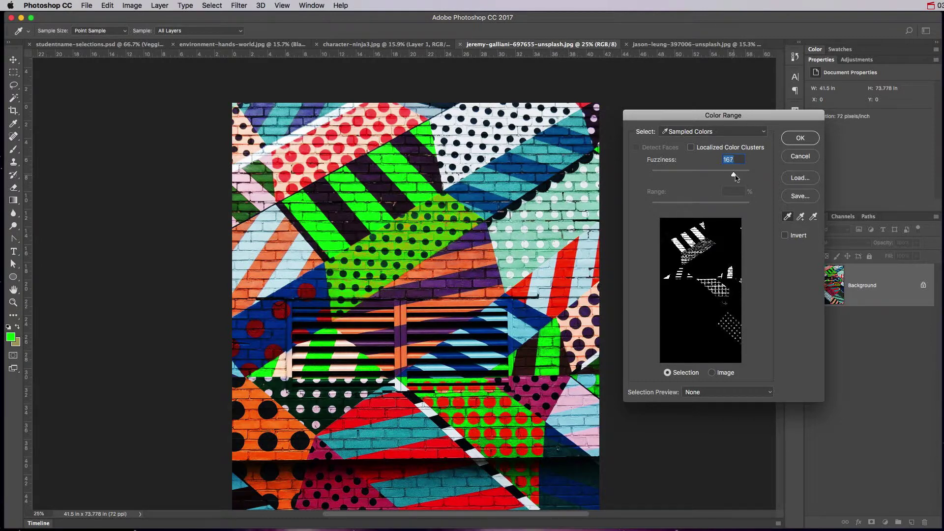
pyautogui.moveTo(733, 175); pyautogui.dragTo(759, 177)
# - Accept the green selection and desaturate it with a Hue/Saturation layer at Saturation -72
pyautogui.click(800, 138)
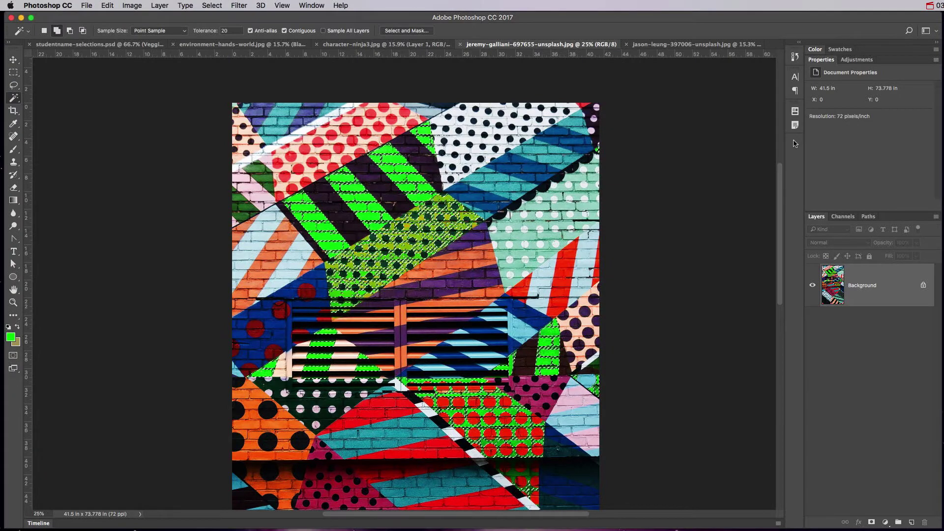
pyautogui.click(857, 60)
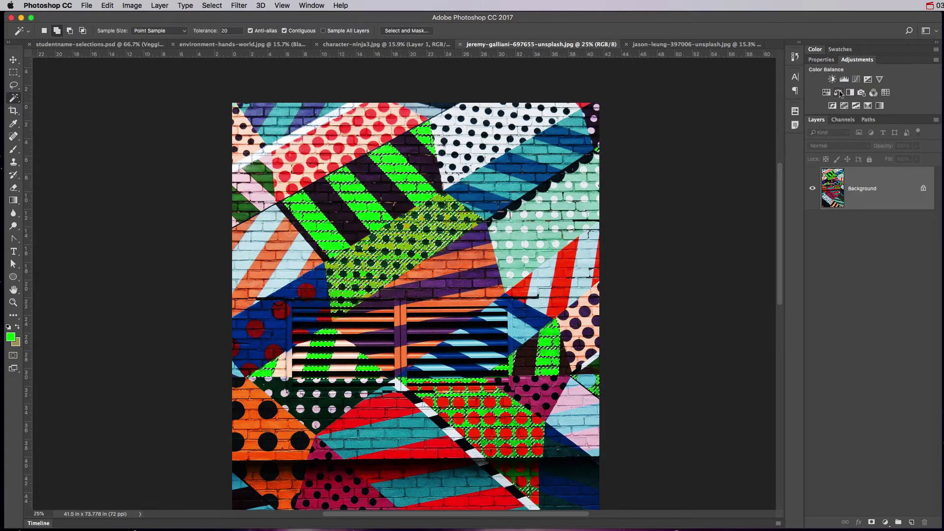
pyautogui.click(827, 93)
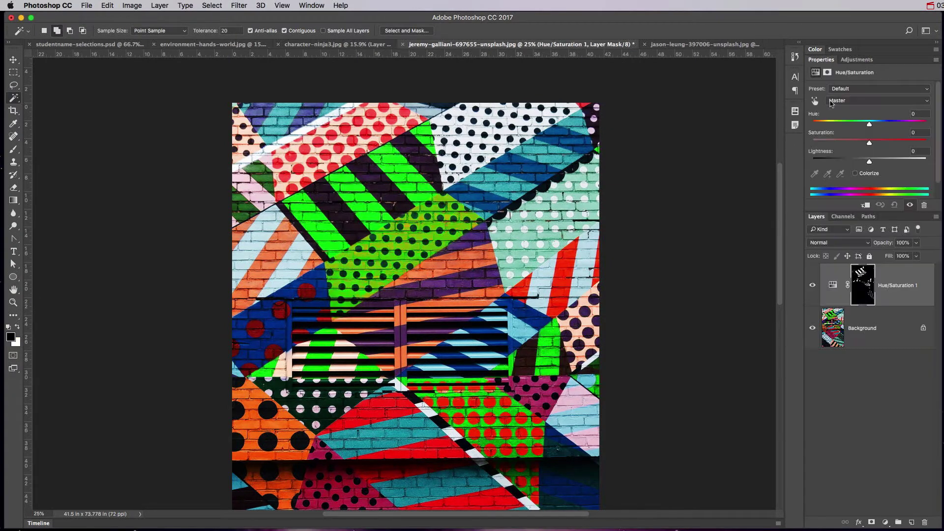
pyautogui.moveTo(870, 144); pyautogui.dragTo(829, 150)
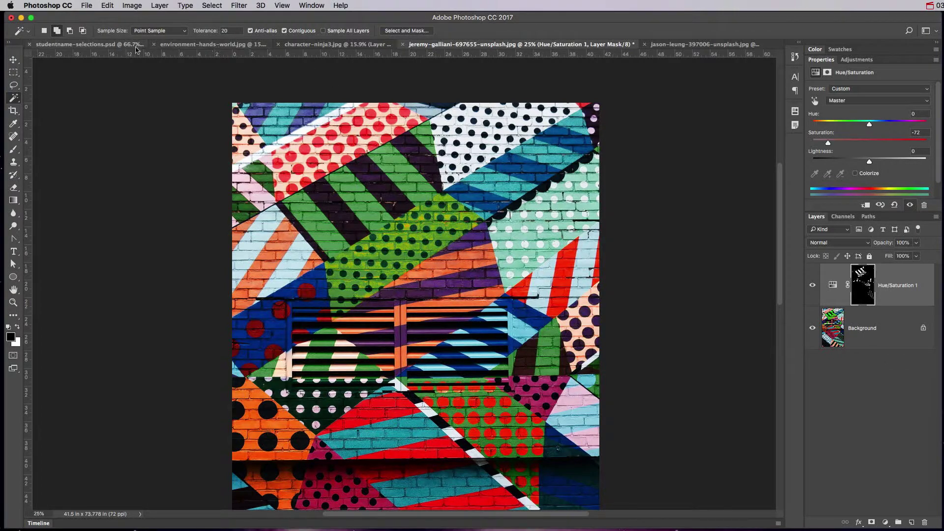
# - In studentname-selections, hide Market - Quick Selection, show and expand XRay - Color Range, view at 100%
pyautogui.click(104, 46)
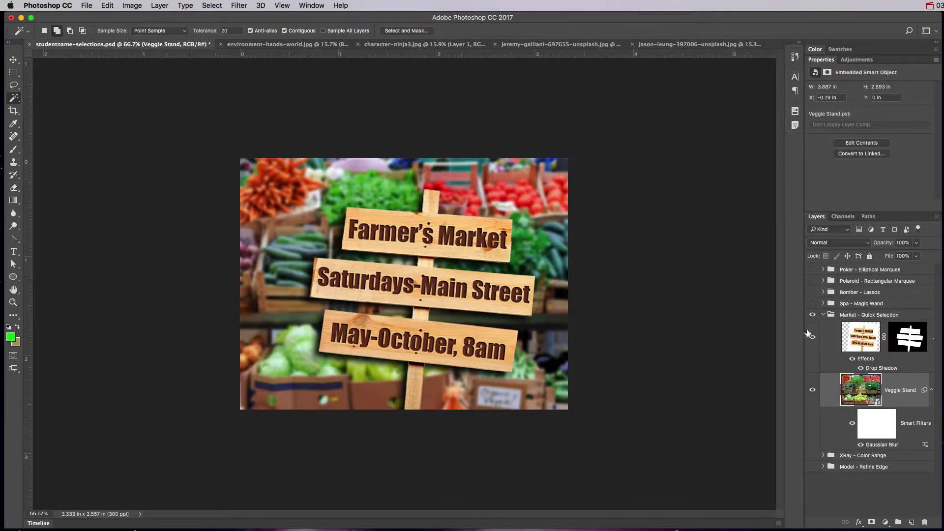
pyautogui.click(823, 314)
pyautogui.click(812, 314)
pyautogui.click(812, 326)
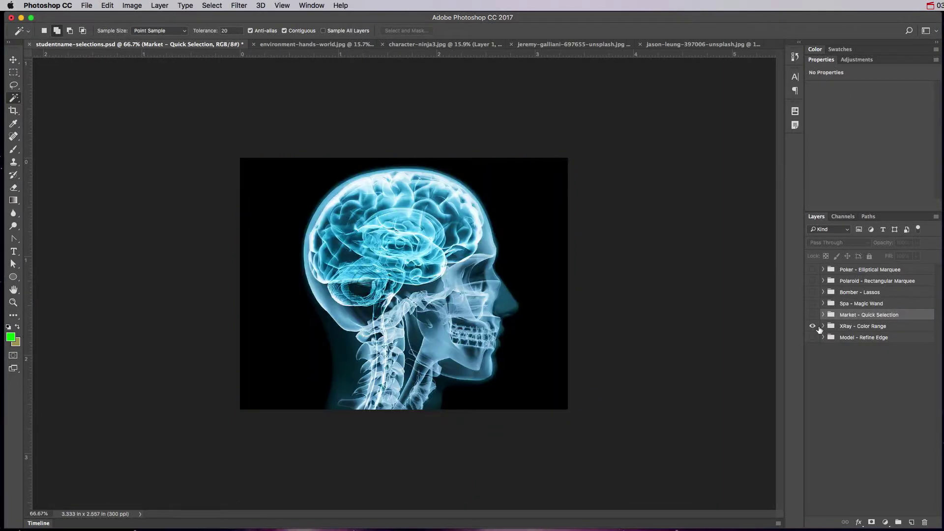
pyautogui.click(826, 328)
pyautogui.click(823, 327)
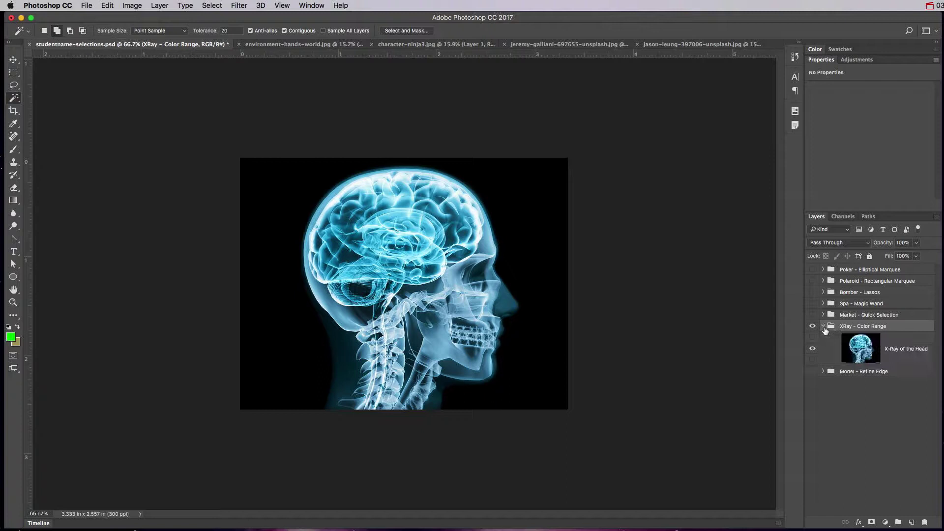
pyautogui.press('super+equal')
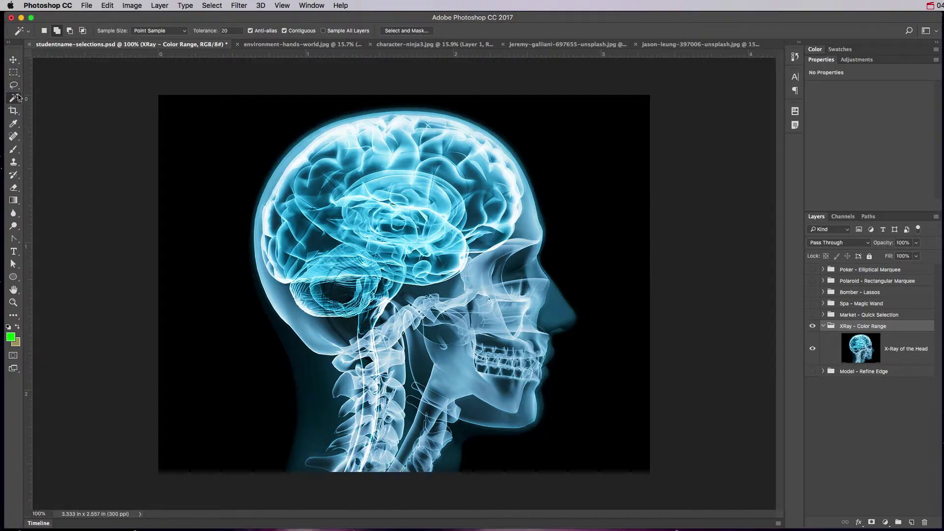
# - Color Range-select the cyan brain, narrowing the fuzziness so mainly the brain is included
pyautogui.click(215, 9)
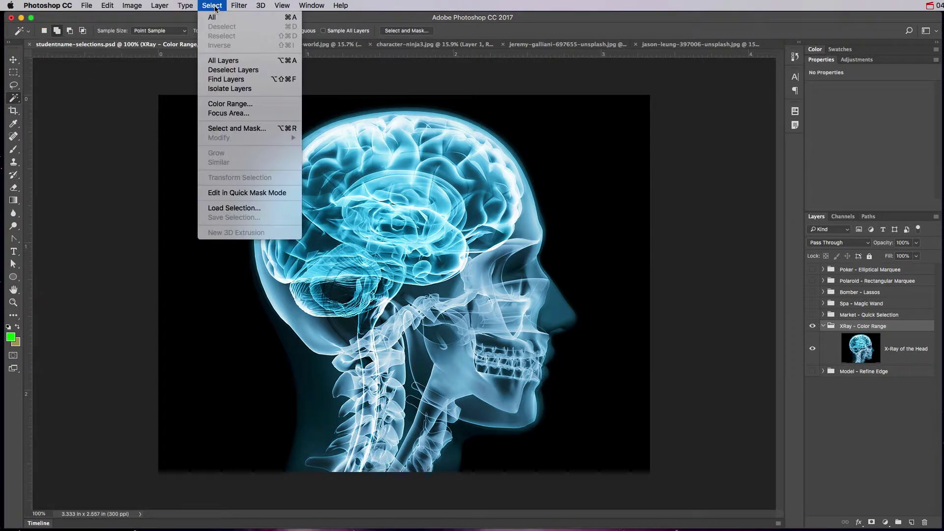
pyautogui.click(231, 105)
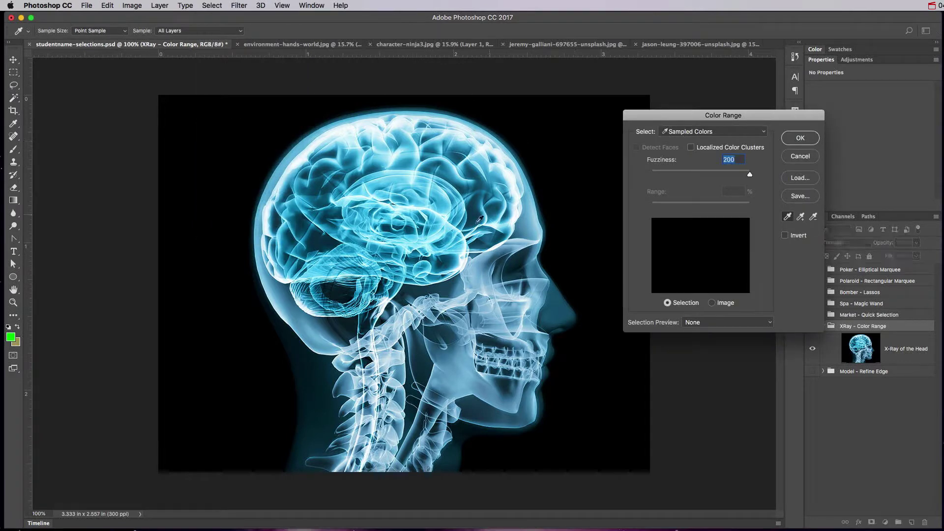
pyautogui.click(440, 218)
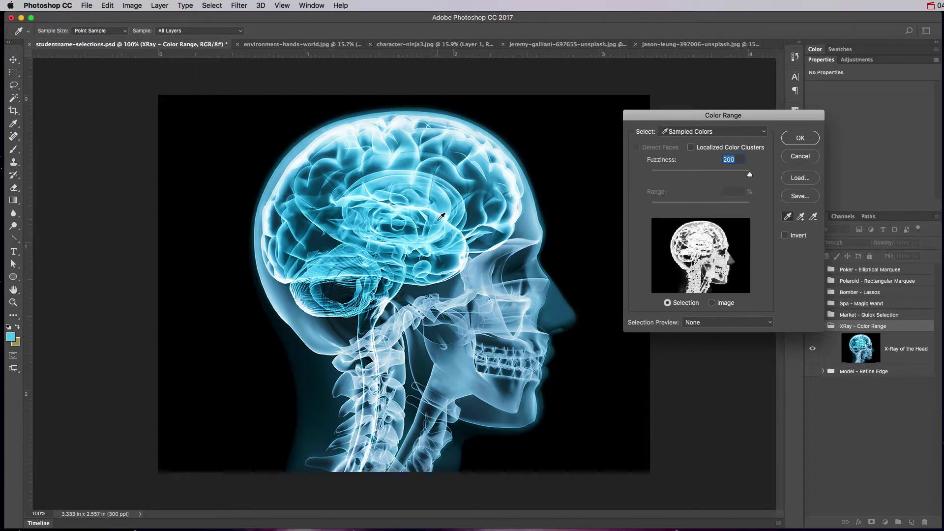
pyautogui.moveTo(749, 175); pyautogui.dragTo(670, 182)
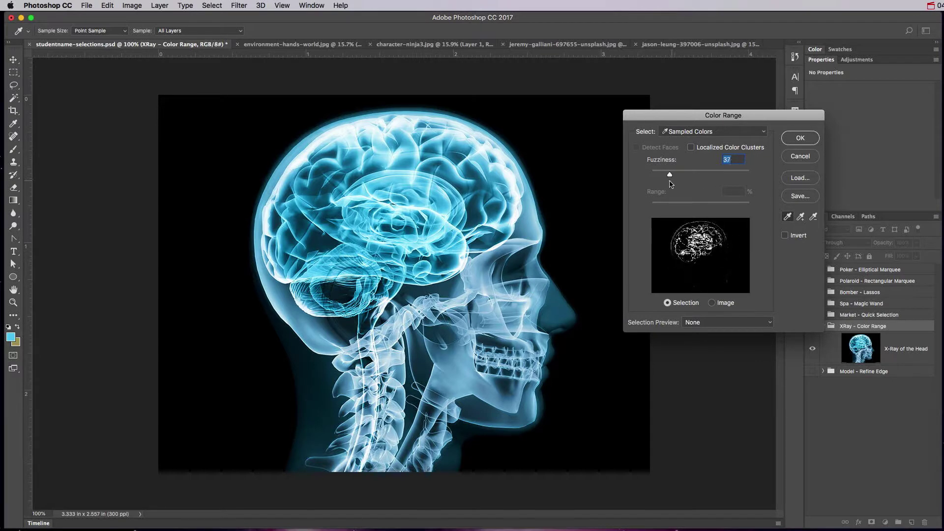
pyautogui.click(806, 142)
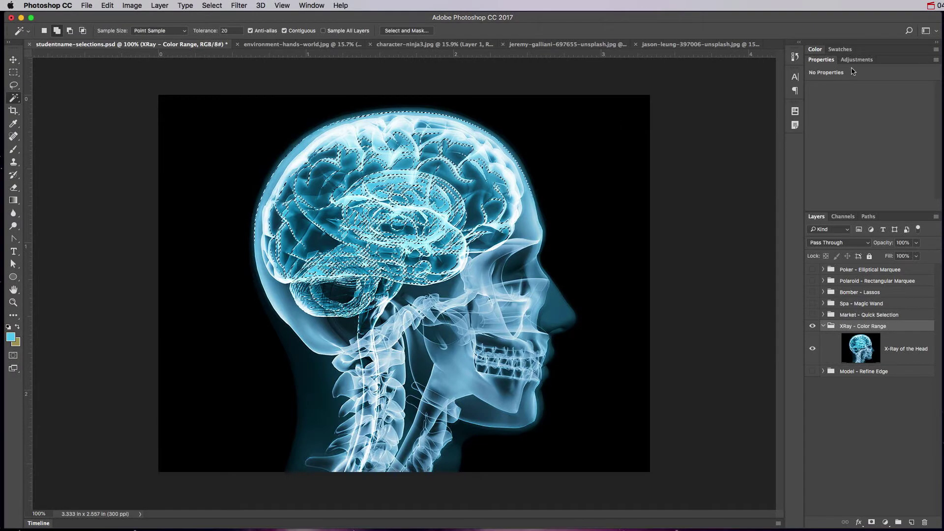
# - On the X-Ray of the Head layer, add Hue/Saturation at Hue +125 to turn the brain magenta
pyautogui.click(856, 348)
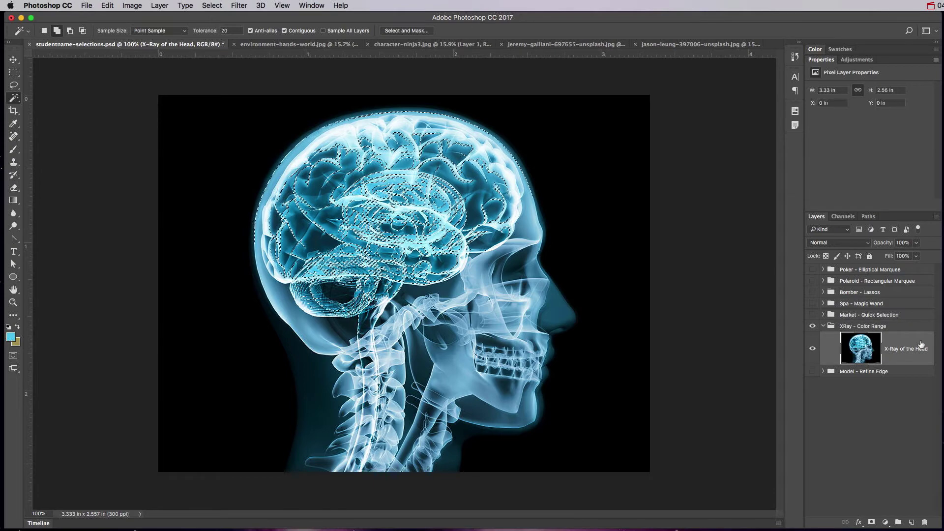
pyautogui.click(856, 60)
pyautogui.click(827, 94)
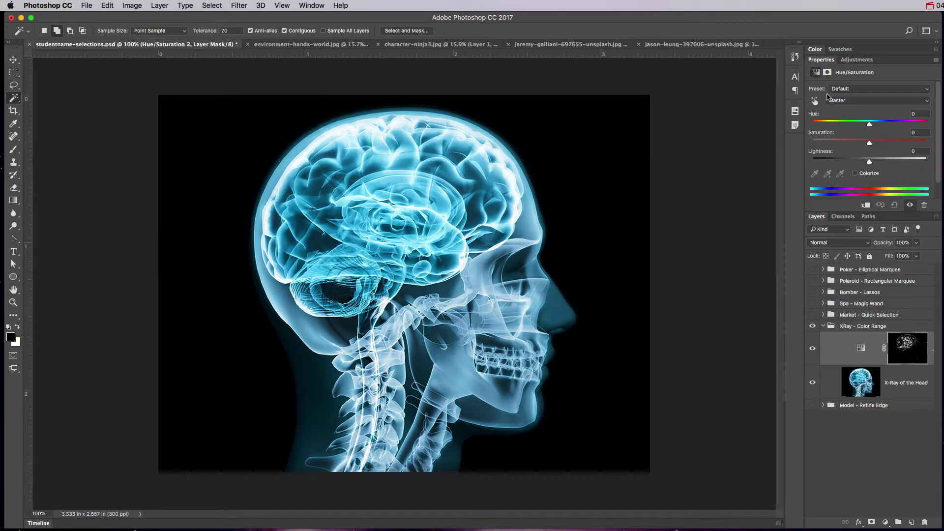
pyautogui.moveTo(870, 124); pyautogui.dragTo(913, 124)
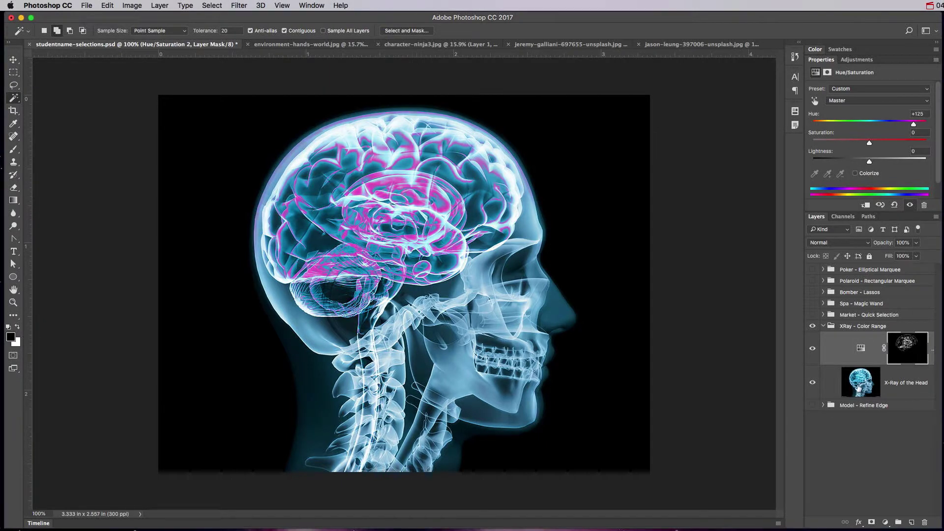
pyautogui.click(859, 381)
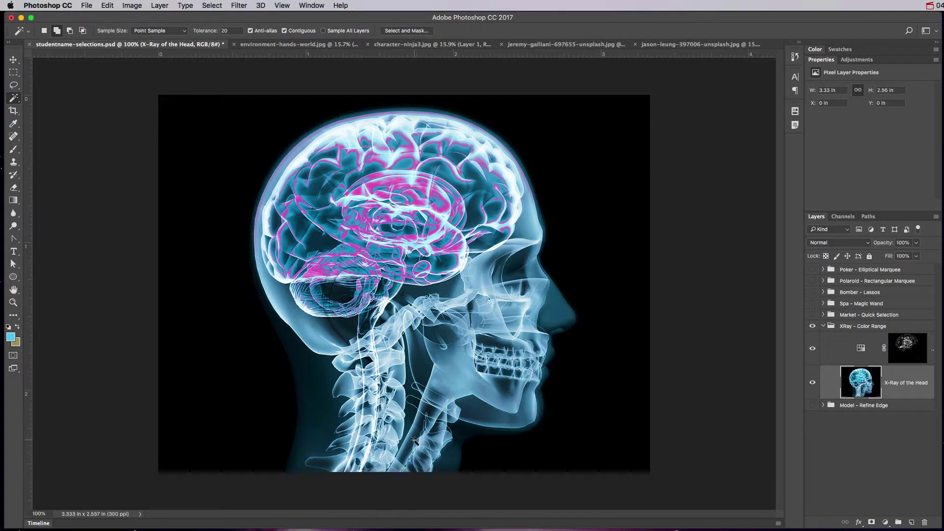
# - Color Range-select the neck and spine area by sampling the neck at fuzziness 22
pyautogui.click(203, 6)
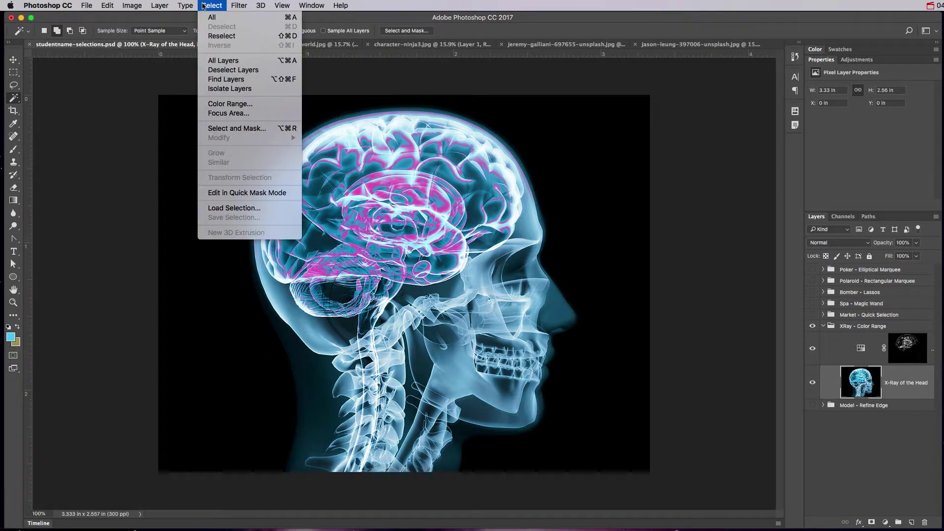
pyautogui.click(230, 104)
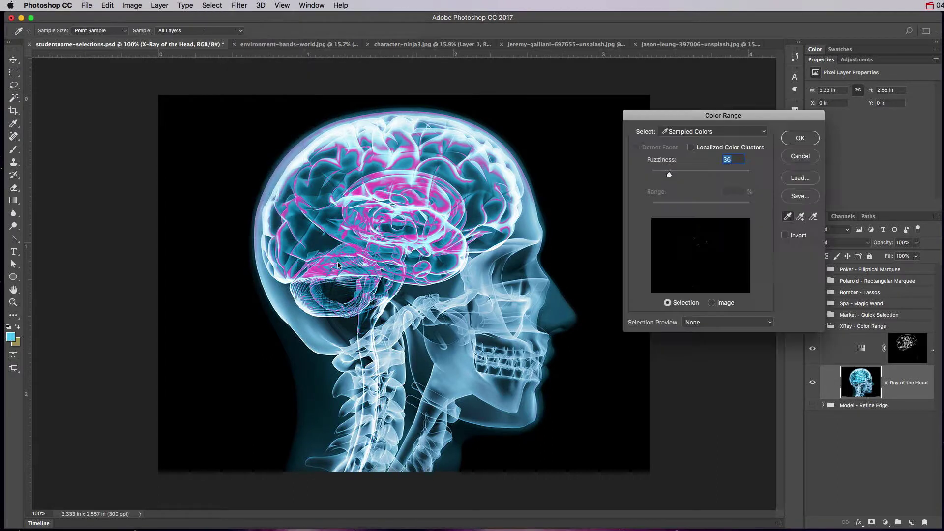
pyautogui.click(373, 404)
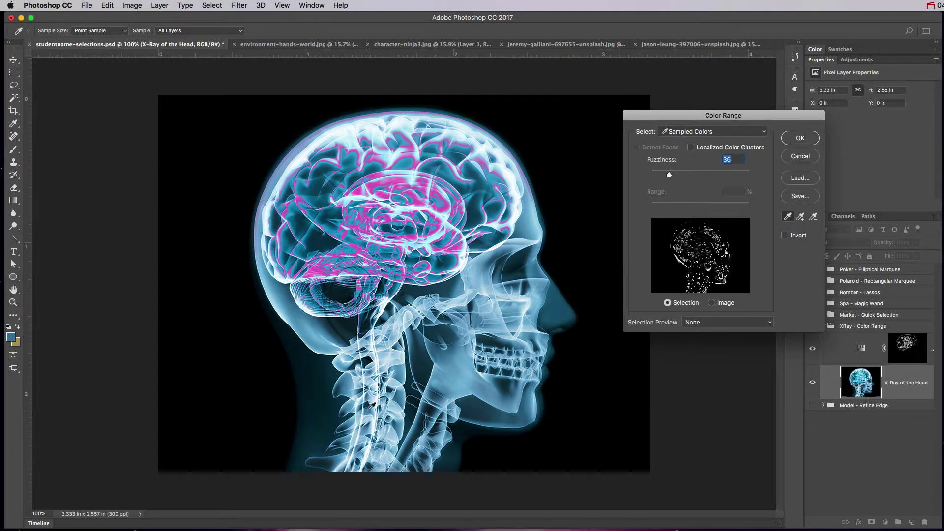
pyautogui.click(364, 418)
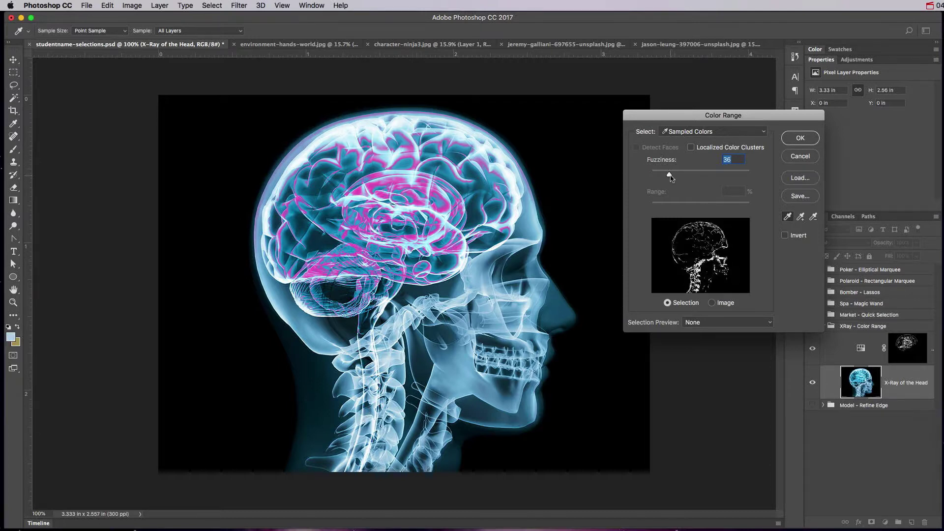
pyautogui.moveTo(670, 175); pyautogui.dragTo(660, 178)
pyautogui.click(800, 138)
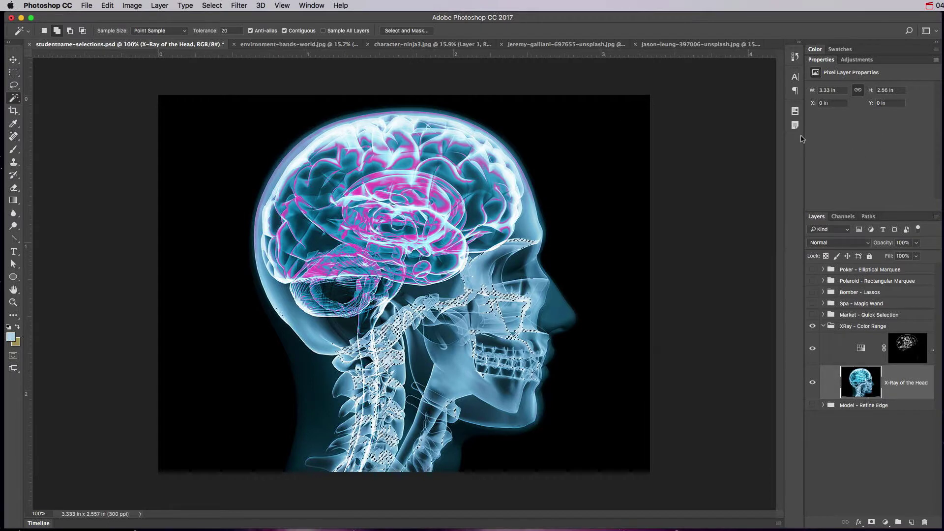
pyautogui.press('w')
# - Tint the spine selection yellow with a Hue/Saturation layer at Hue -144, Saturation +72
pyautogui.click(856, 59)
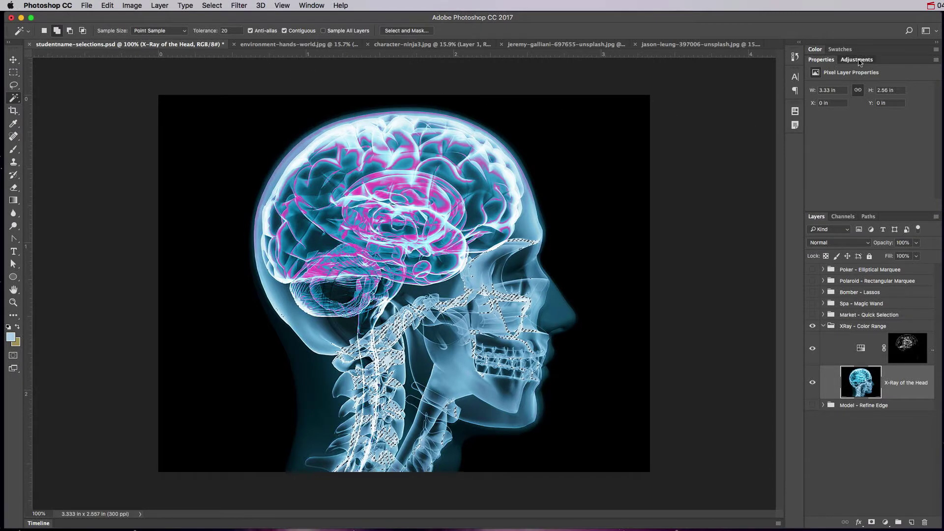
pyautogui.click(826, 96)
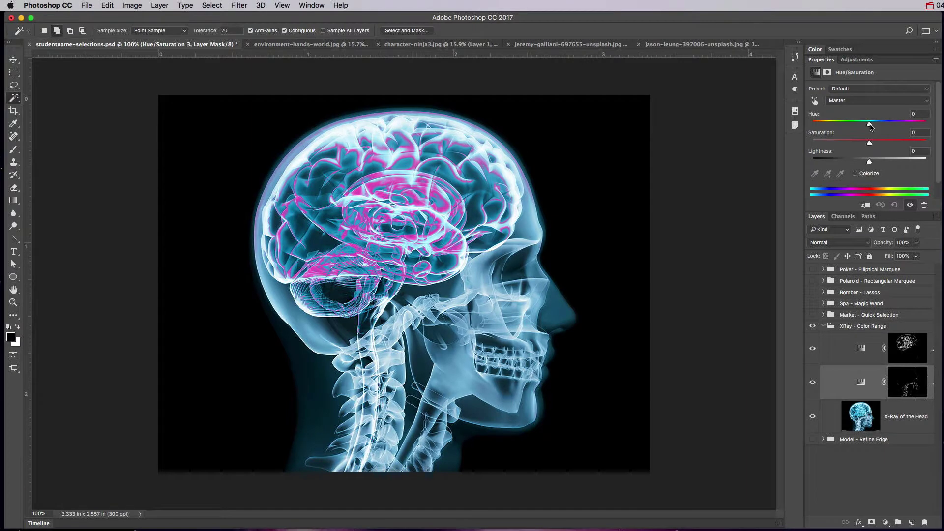
pyautogui.moveTo(869, 124); pyautogui.dragTo(910, 144)
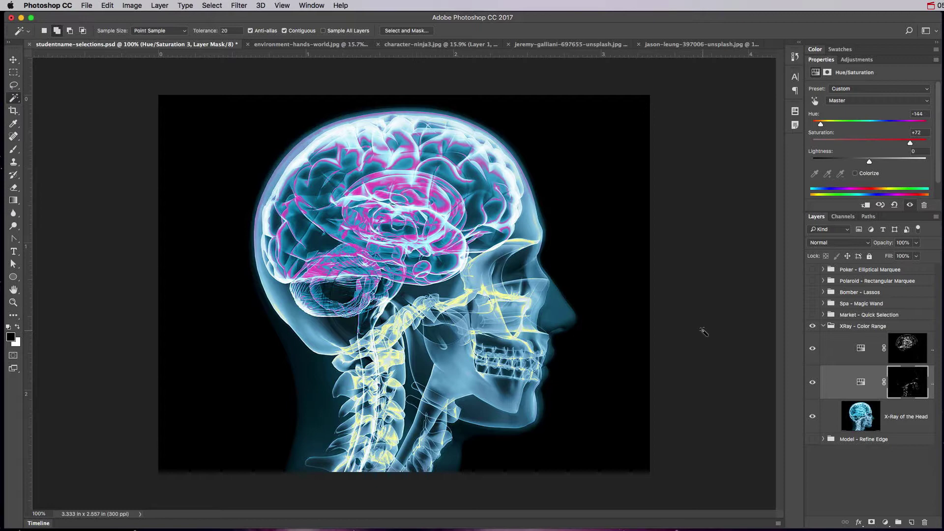
# - Switch to the ninja image, hiding the cut-out Layer 1 and showing the white Background
pyautogui.click(541, 45)
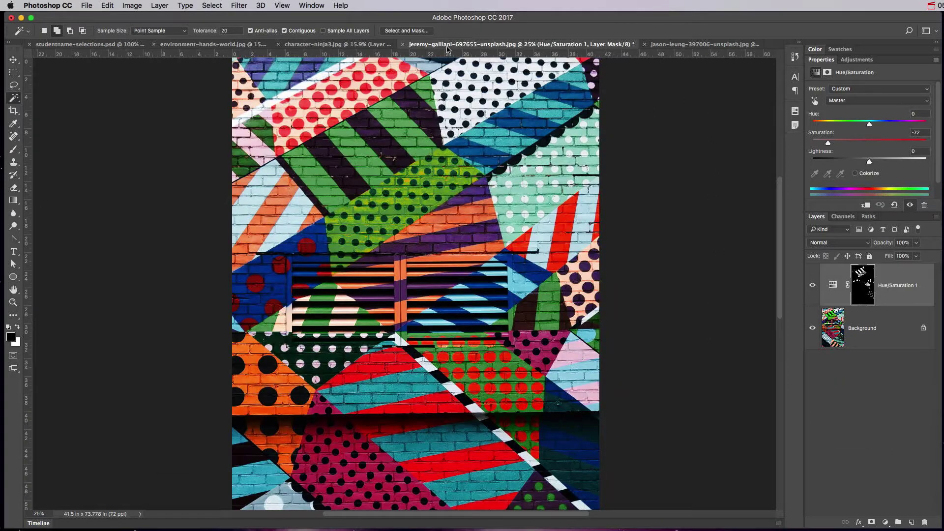
pyautogui.click(348, 44)
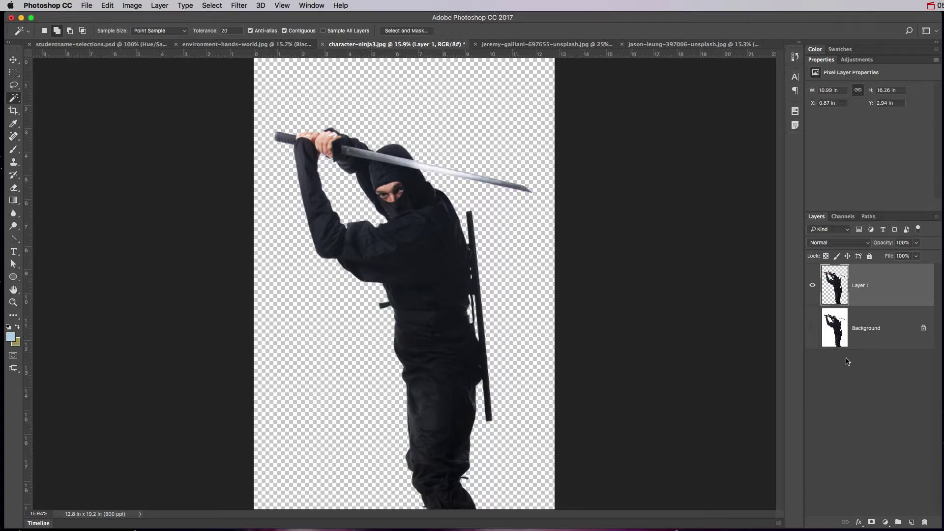
pyautogui.click(813, 285)
pyautogui.click(814, 328)
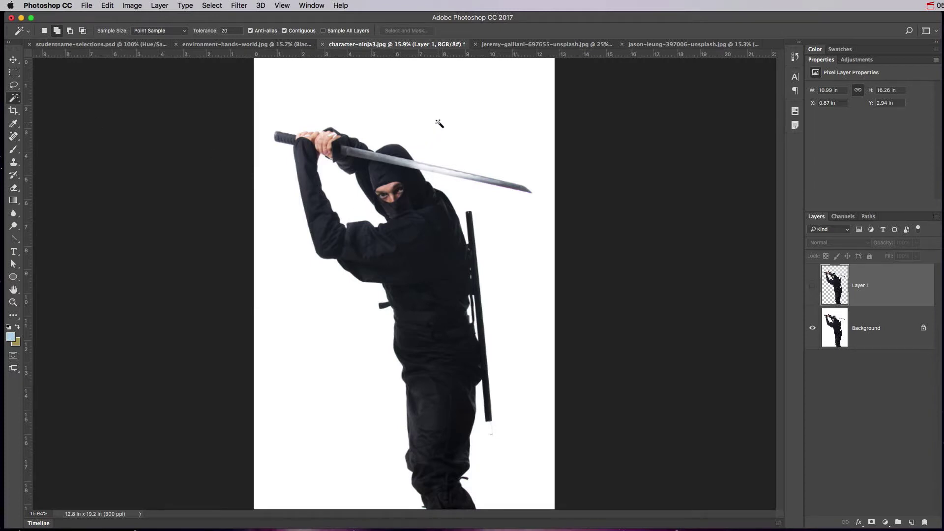
# - Test a Magic Wand selection on the white around the ninja, then deselect
pyautogui.click(334, 202)
pyautogui.press('super+d')
pyautogui.click(243, 6)
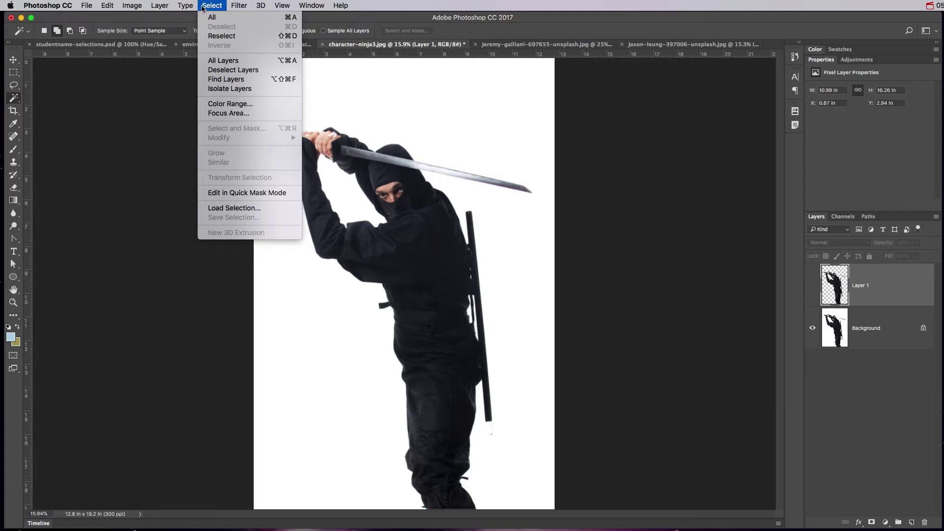
# - Try a Color Range selection of the white at fuzziness 1, then delete the resulting Layer 2
pyautogui.click(229, 104)
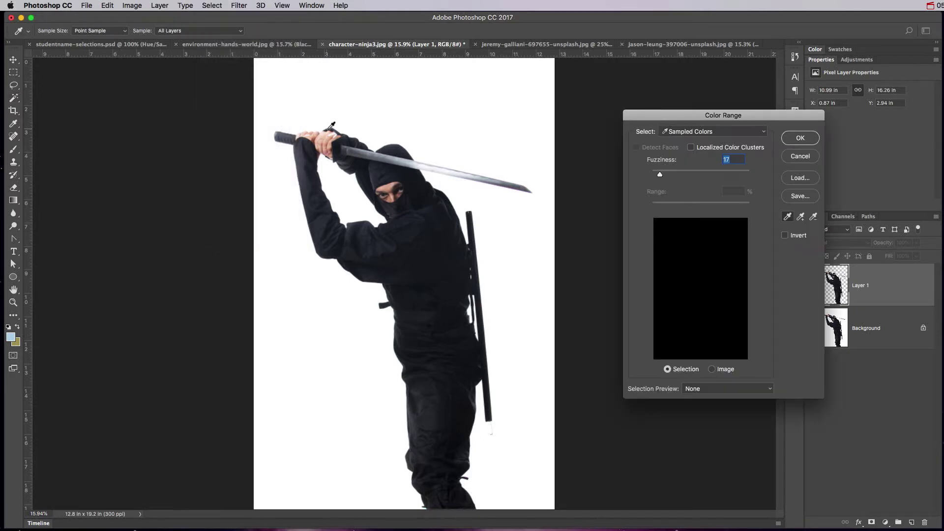
pyautogui.click(356, 197)
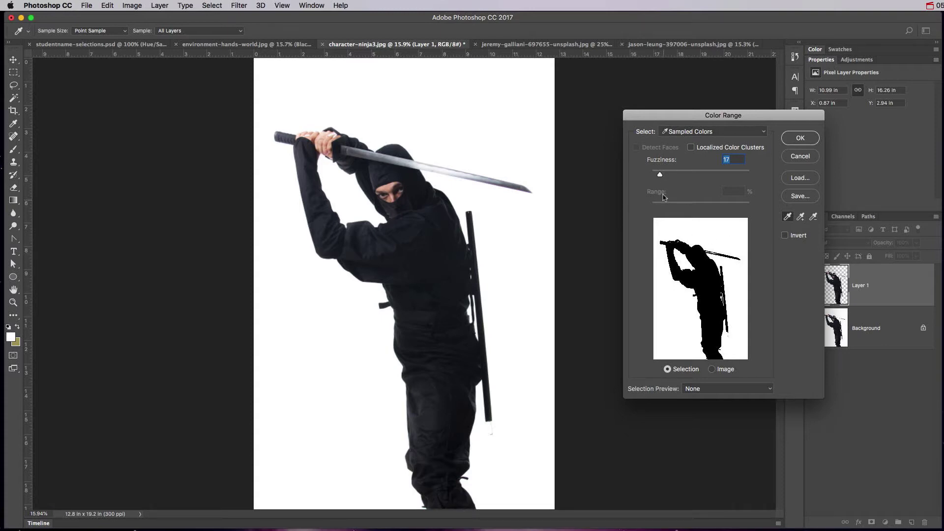
pyautogui.moveTo(661, 178); pyautogui.dragTo(653, 178)
pyautogui.click(800, 140)
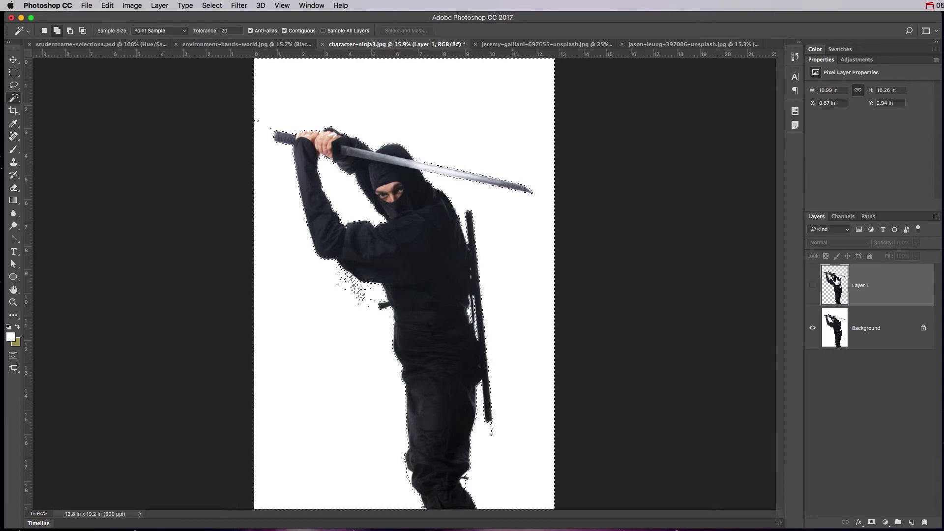
pyautogui.click(838, 328)
pyautogui.press('super+j')
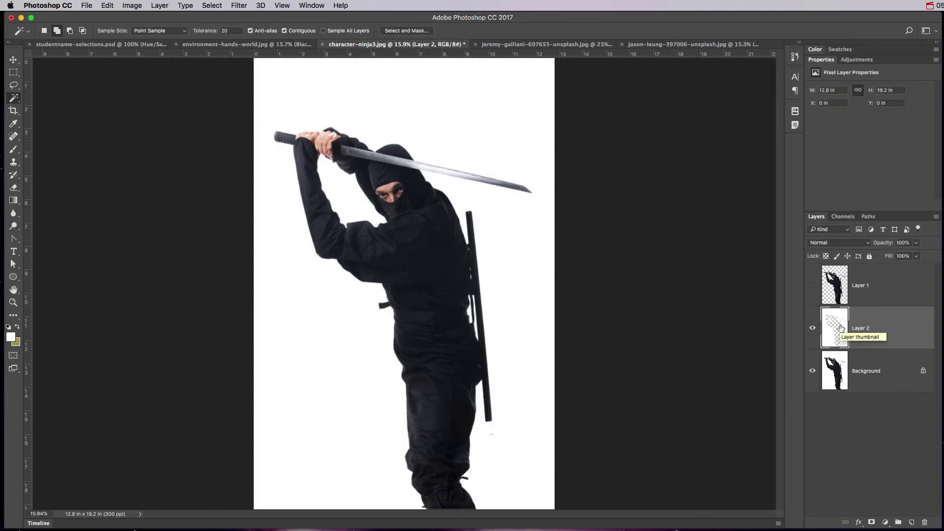
pyautogui.press('BackSpace')
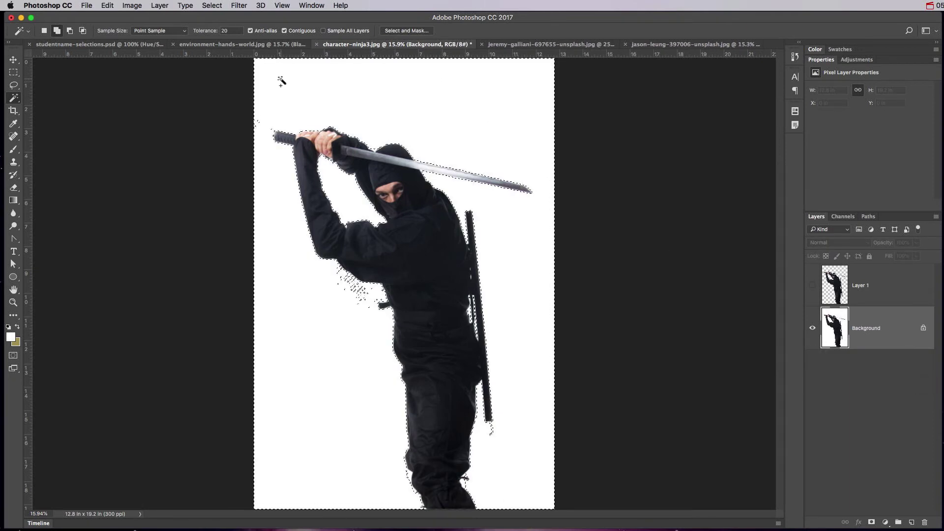
# - Magic Wand the white background, invert the selection, and copy the ninja to a new layer
pyautogui.click(280, 78)
pyautogui.click(211, 6)
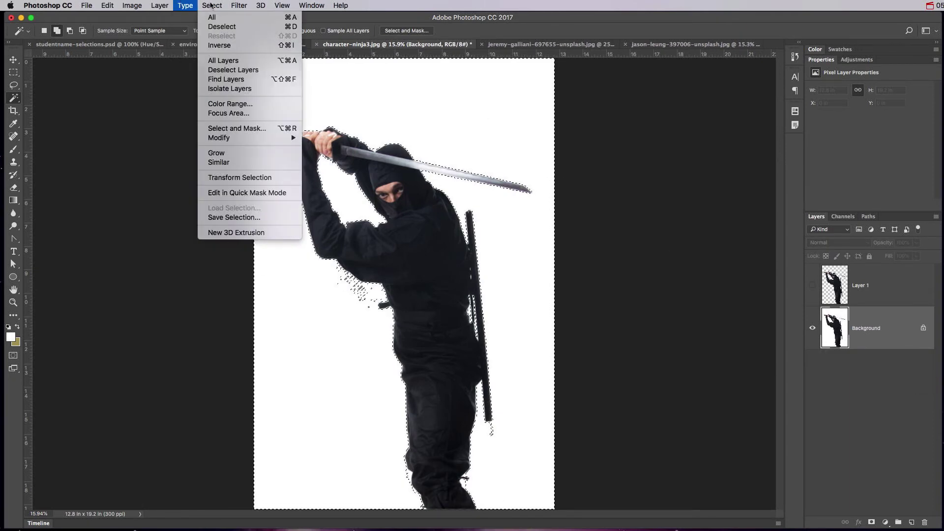
pyautogui.click(217, 45)
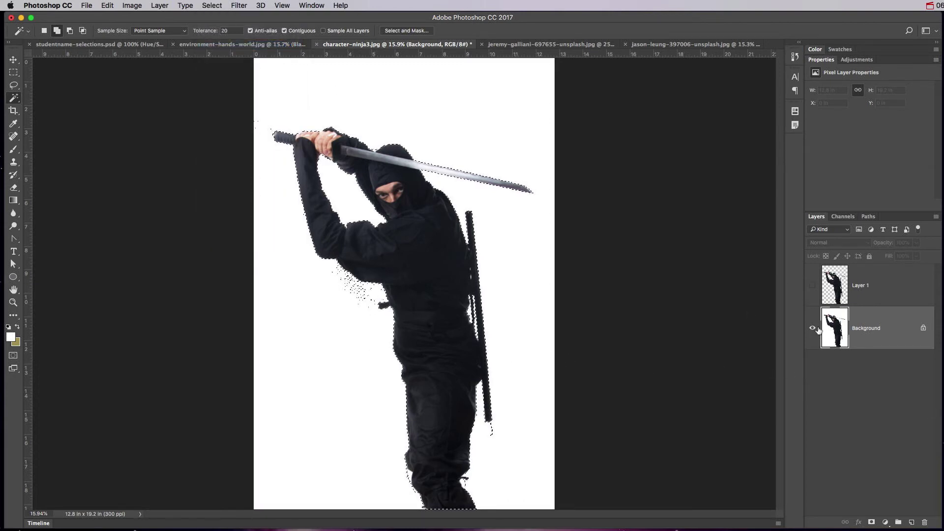
pyautogui.hotkey('ctrl', 'j')
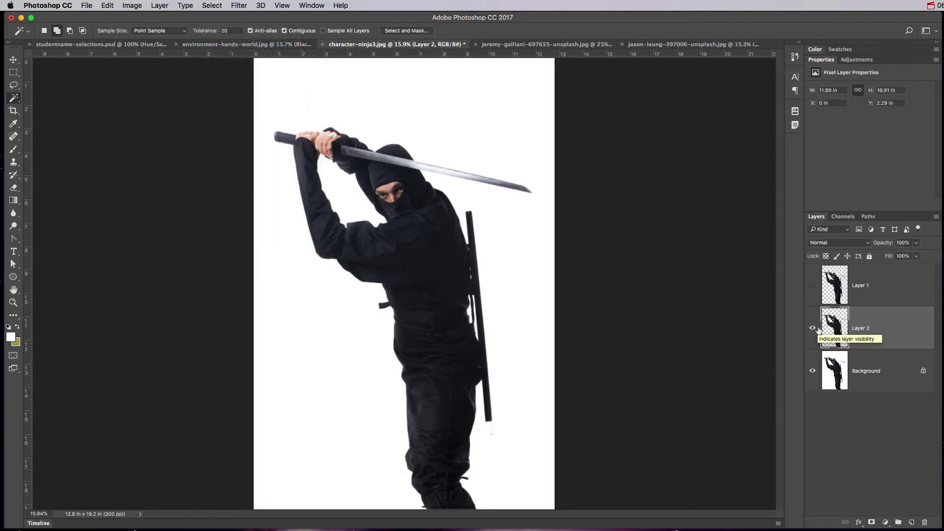
# - Hide the white Background layer and zoom in on the ninja on transparency
pyautogui.click(813, 370)
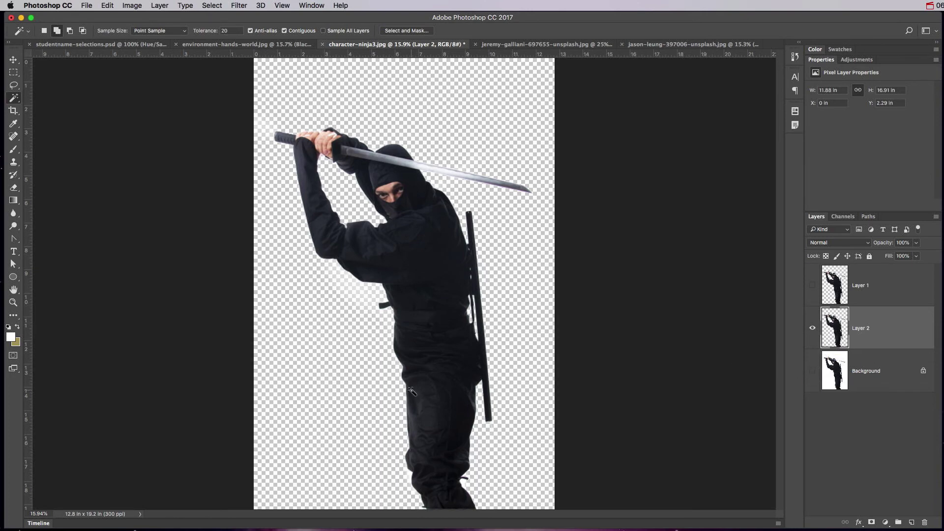
pyautogui.press('super+equal')
pyautogui.press('super+equal')
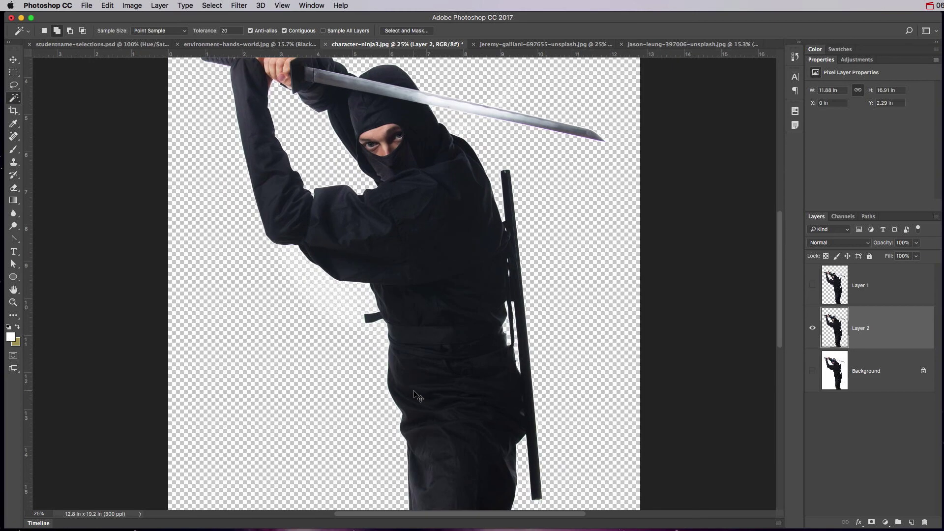
pyautogui.press('super+equal')
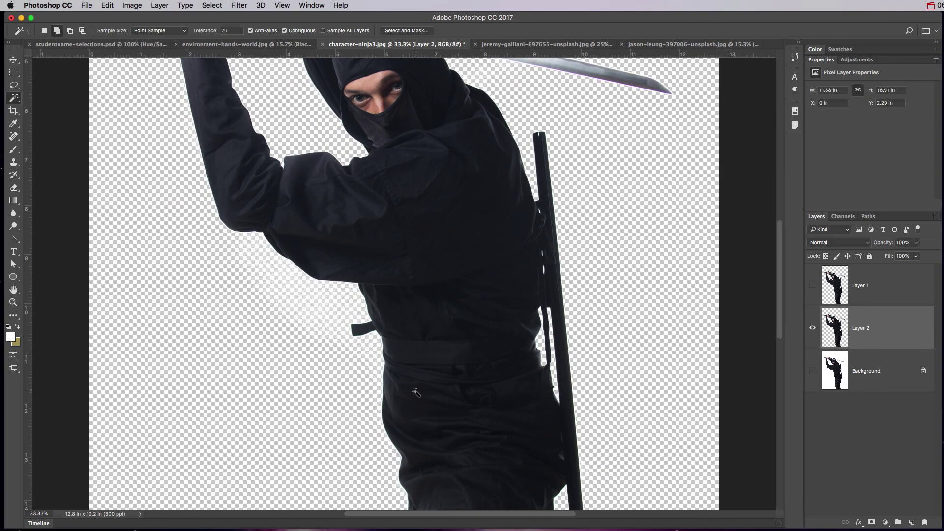